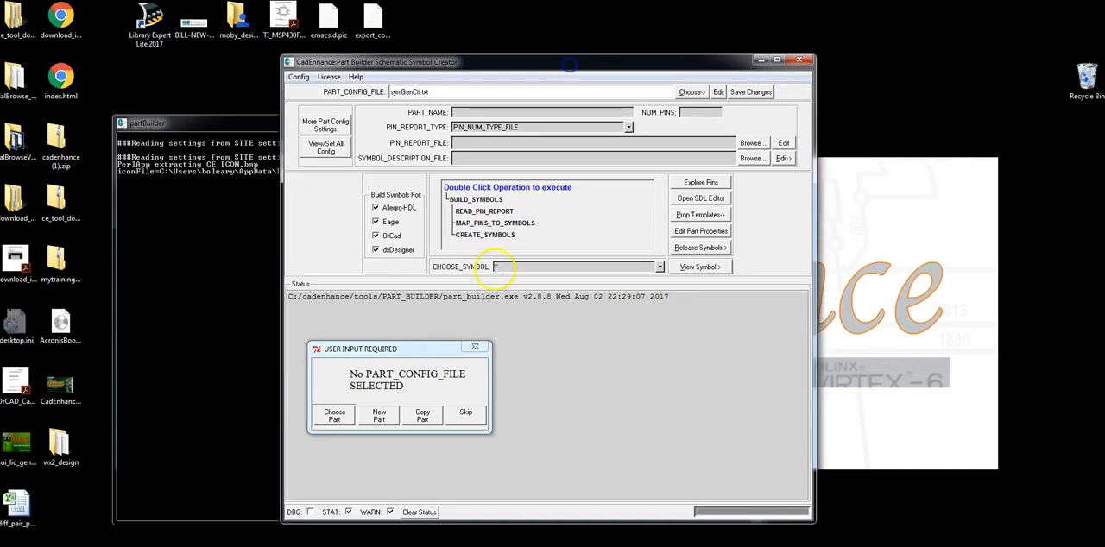
Switch to Photo Gallery and view the Arria 10 I/O bank location image and the transceiver bank location image
left_click_drag(423, 344, 525, 323)
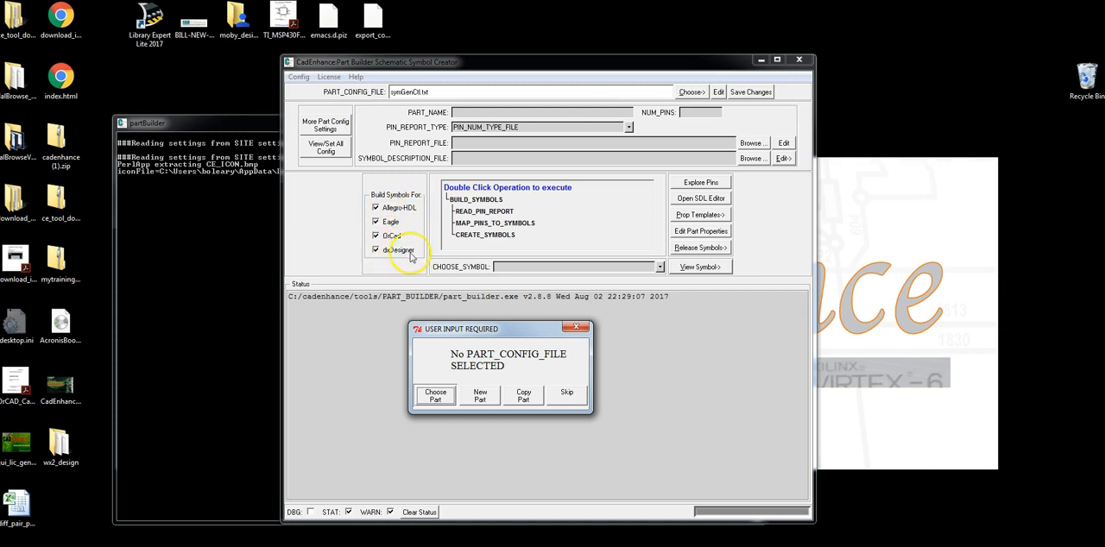
mouse_move(411, 546)
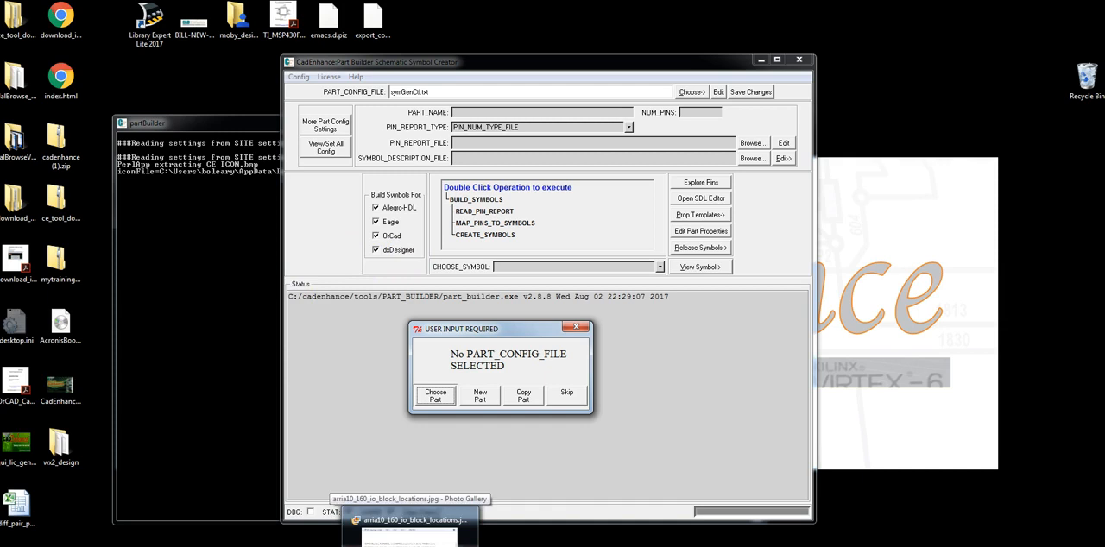
left_click(410, 528)
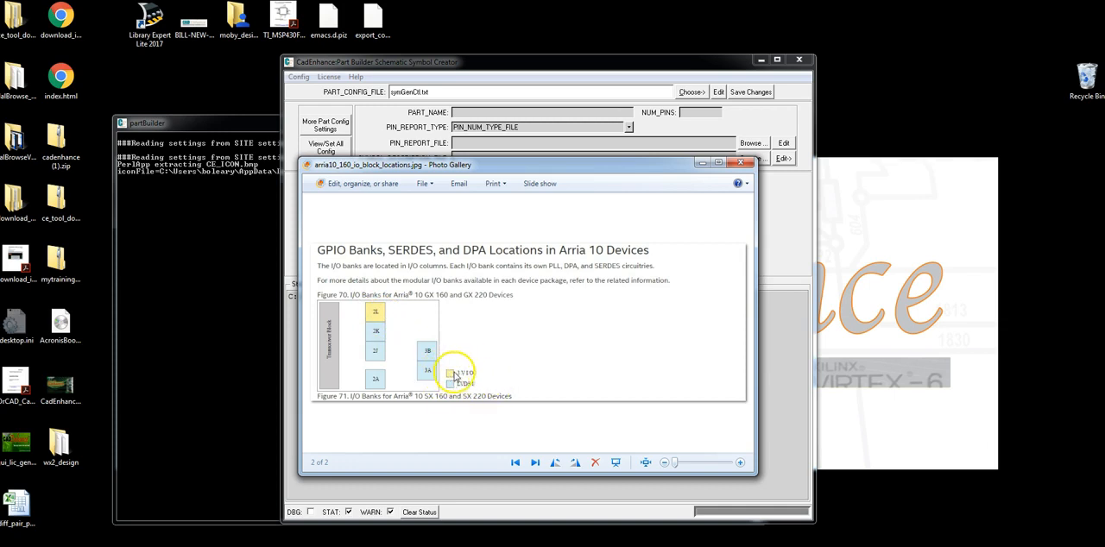
left_click(537, 463)
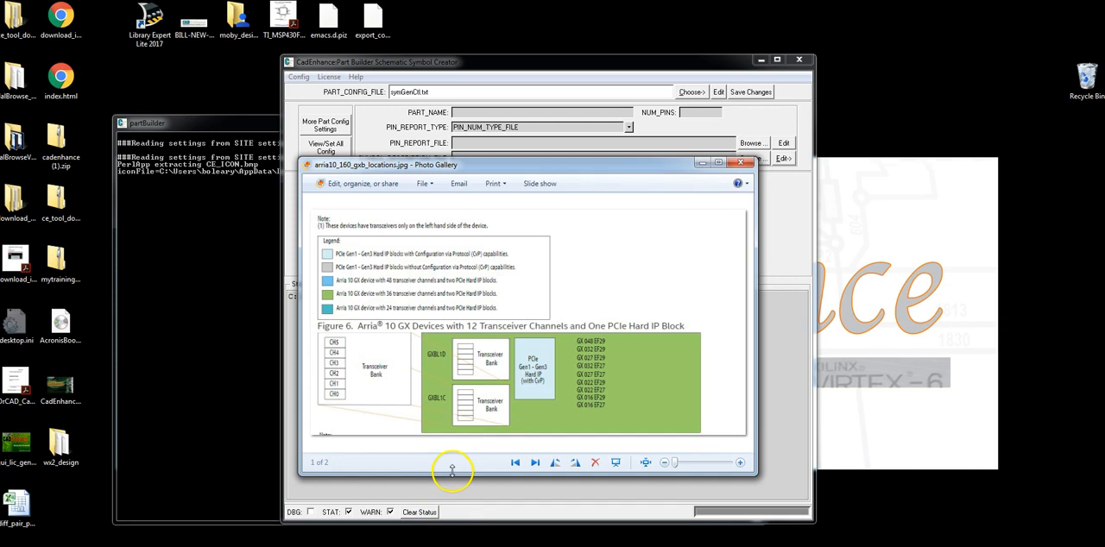
Switch to the AllegroHDL symbol viewer and examine the 10AX016E3F27E2SG symbols in order, from the GXB_XCVRS transceiver symbol through the I/O banks, configuration, power and ground
key("alt+Tab")
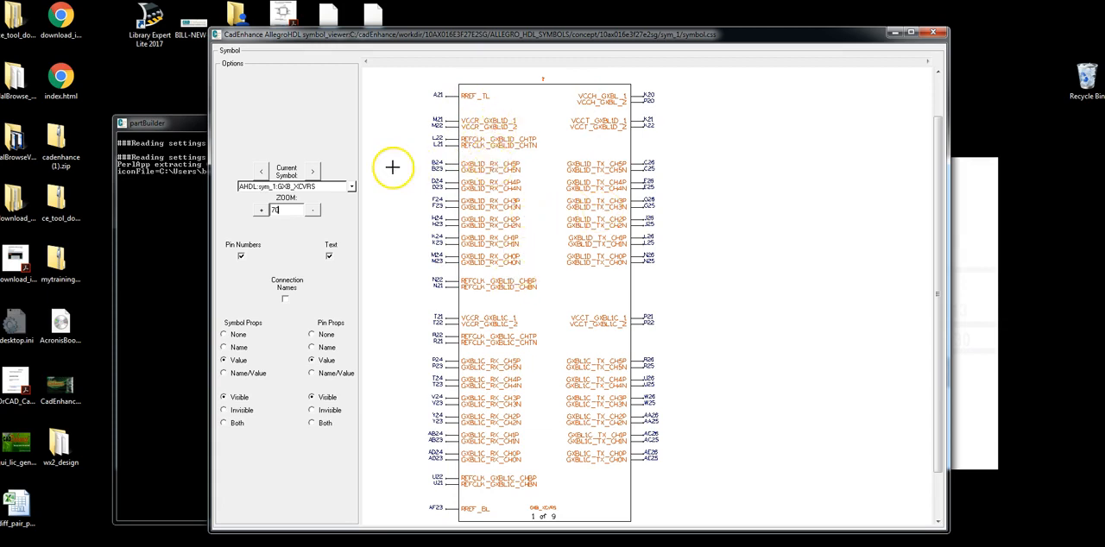
left_click(312, 172)
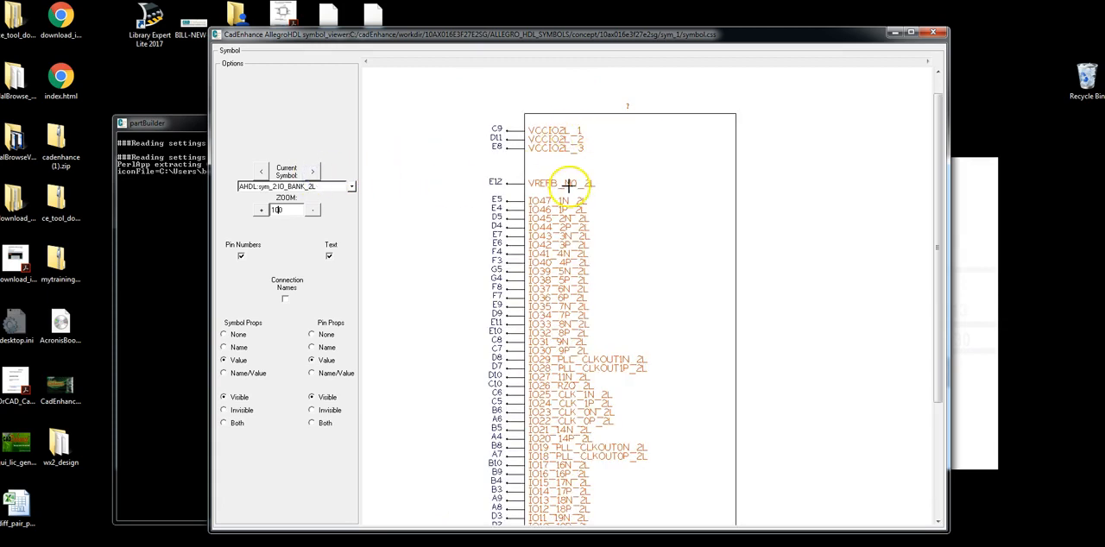
left_click(313, 171)
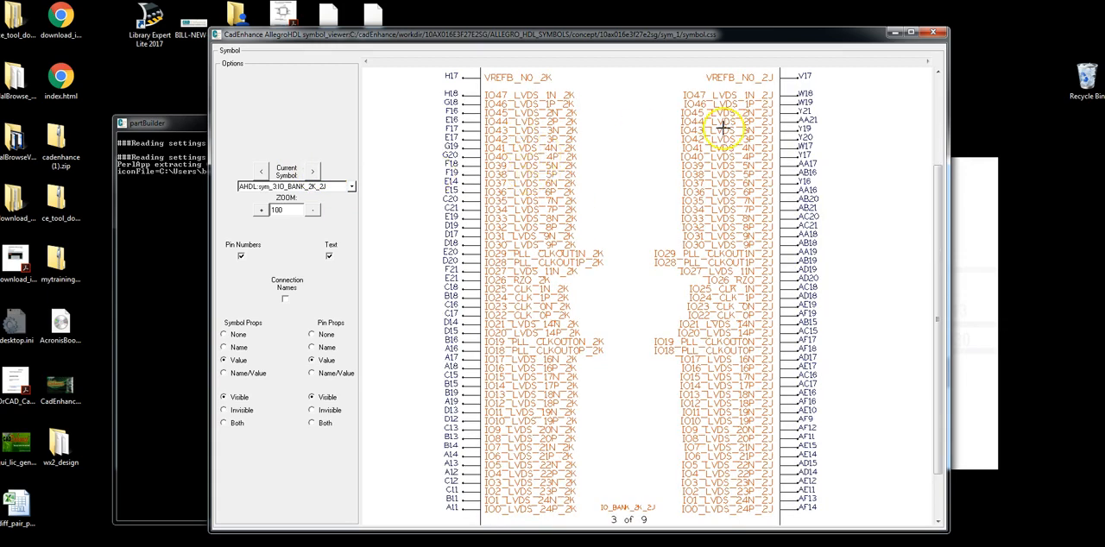
left_click(316, 173)
left_click_drag(940, 360, 955, 220)
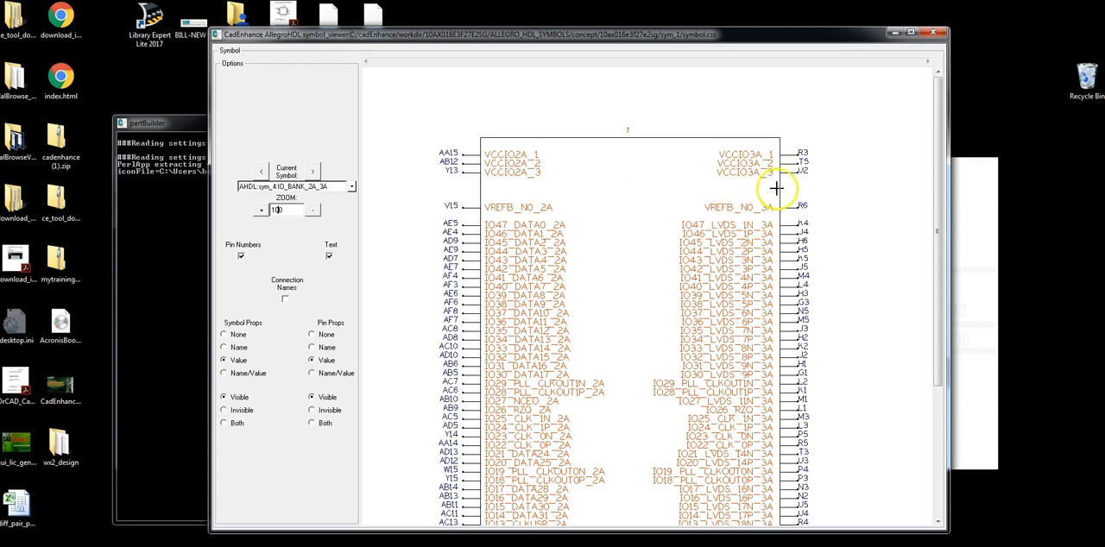
left_click(315, 172)
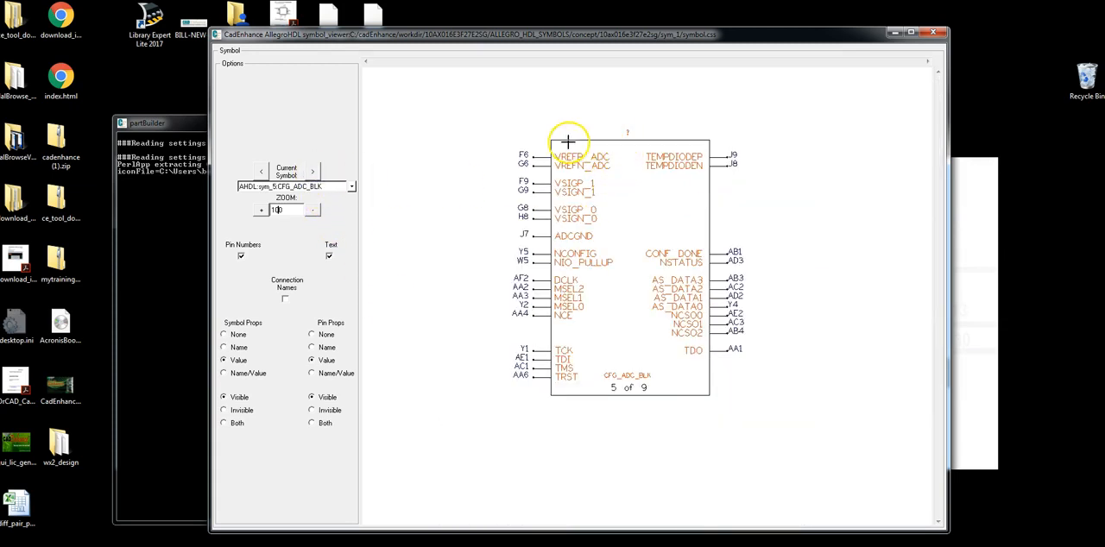
left_click(316, 173)
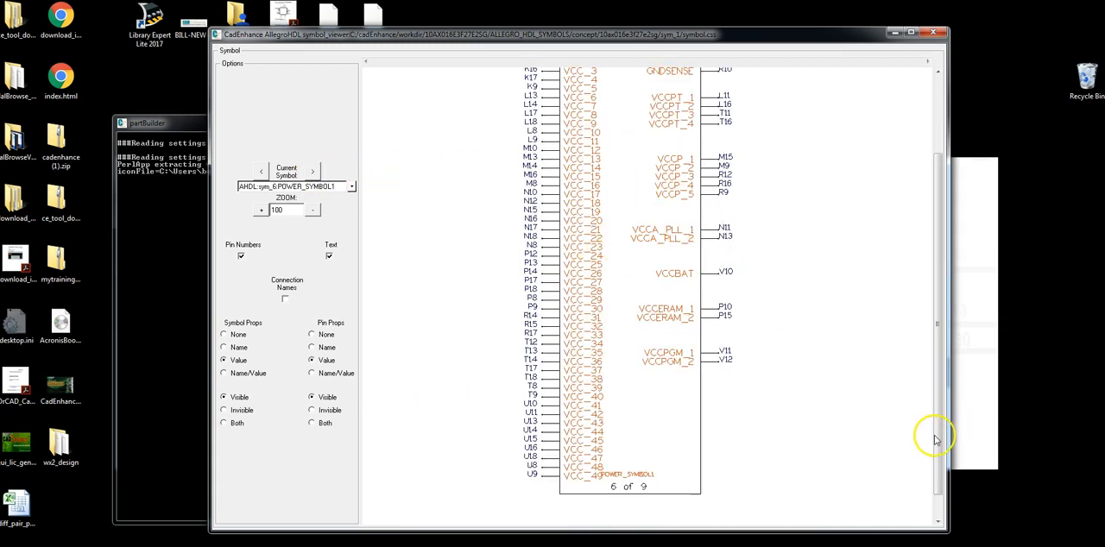
left_click(317, 173)
left_click(317, 172)
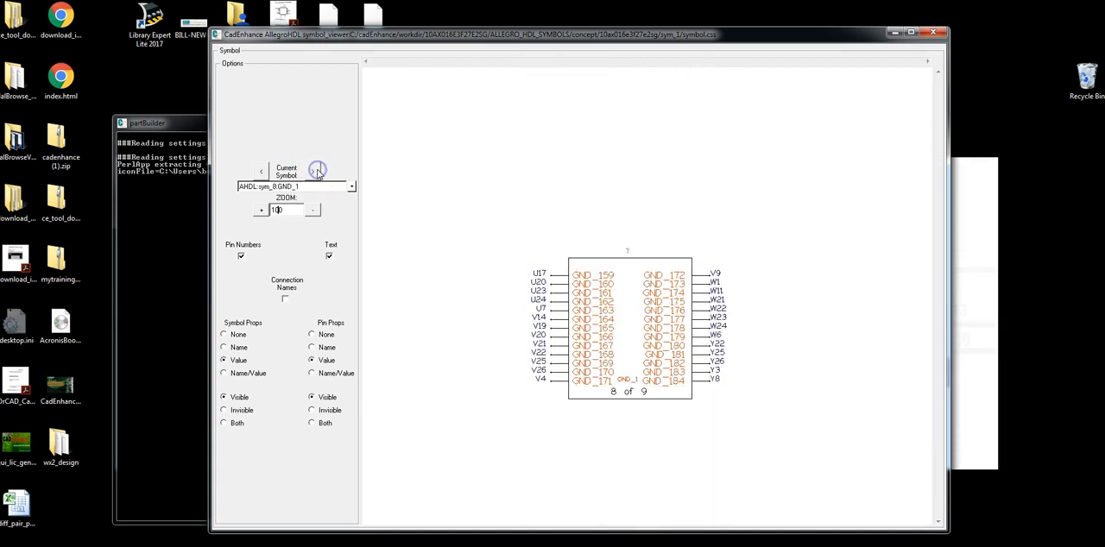
left_click(317, 171)
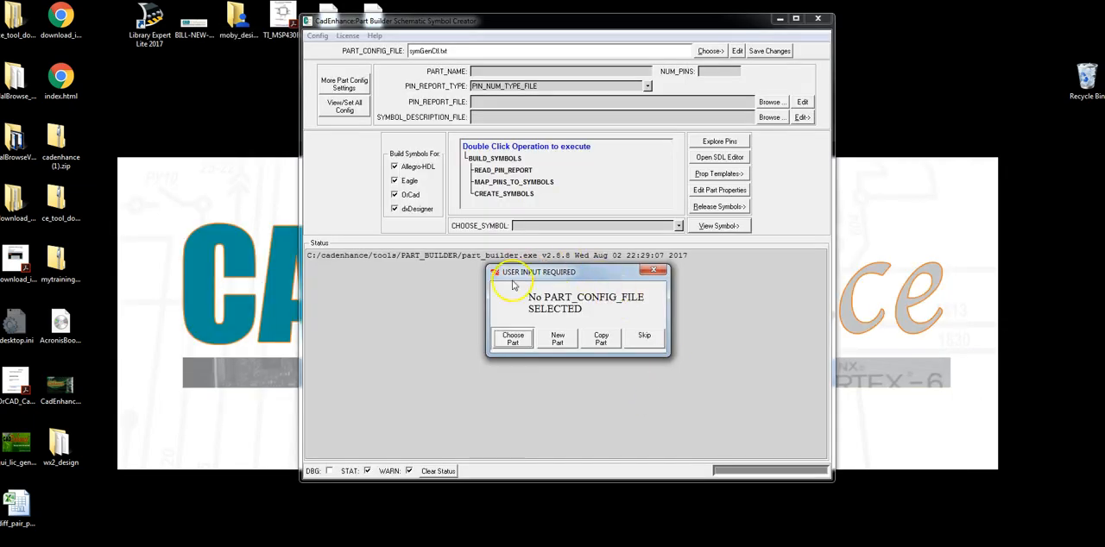
Create a new folder for part 10AX016E3F27E2SG in the working directory C:/cadEnhance/workdir/new_part_test
left_click(571, 344)
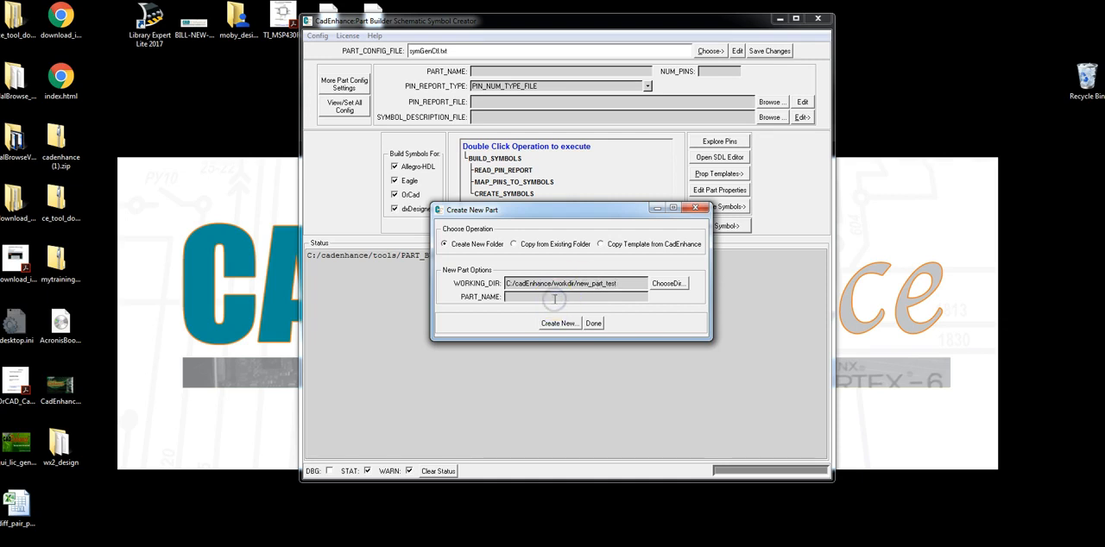
type("10AX016E3F27E2SG")
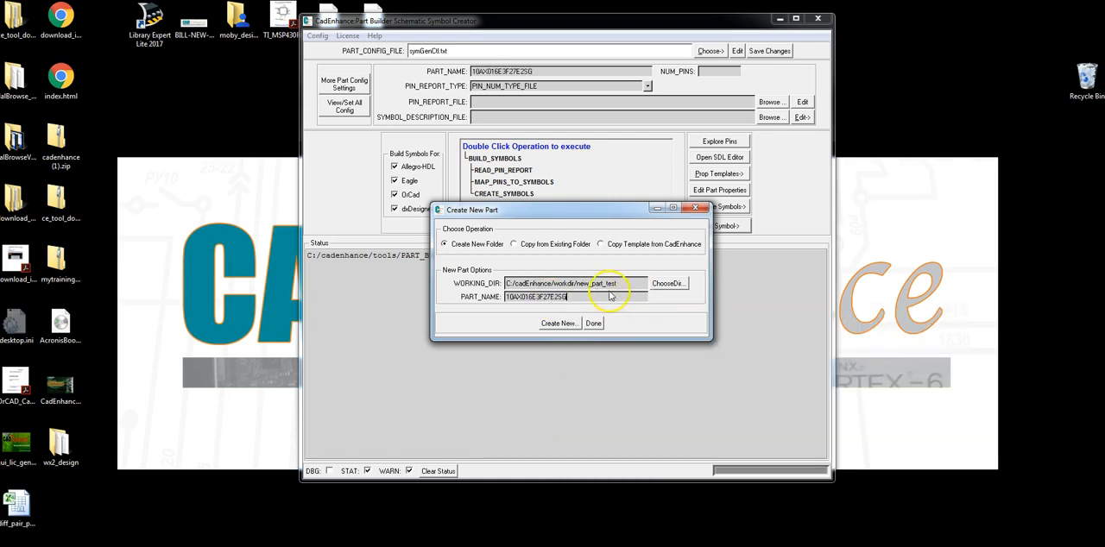
left_click(558, 323)
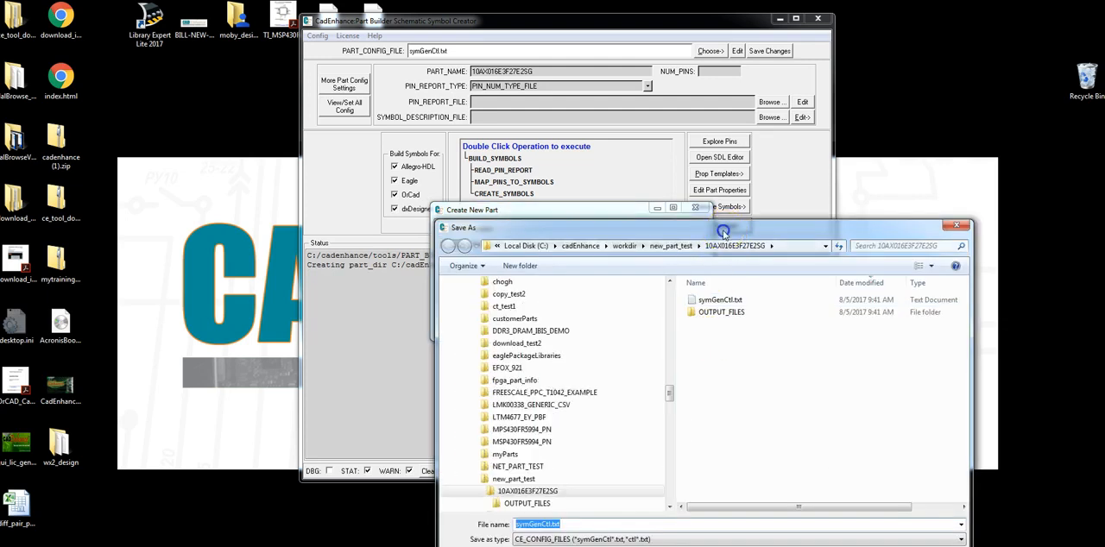
Save the new part's configuration as symGenCtl.txt, replacing the existing file, and finish creating the part
left_click_drag(724, 235, 609, 89)
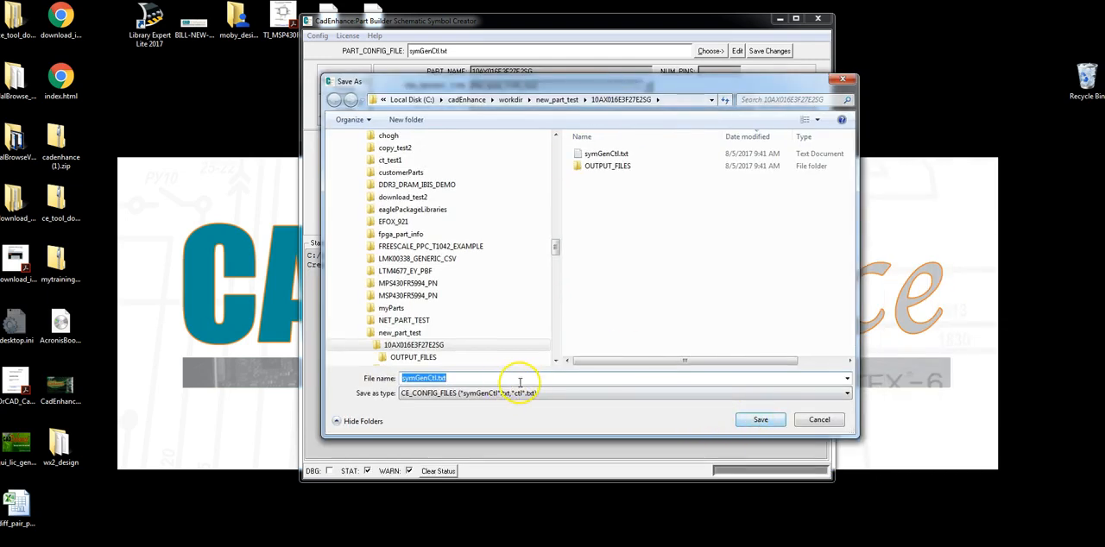
left_click(751, 420)
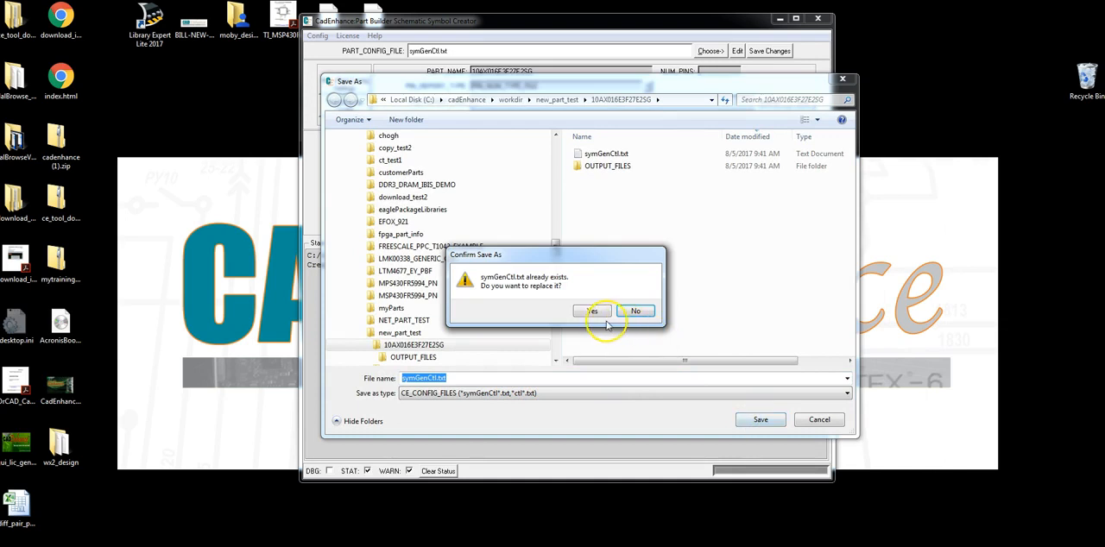
left_click(594, 311)
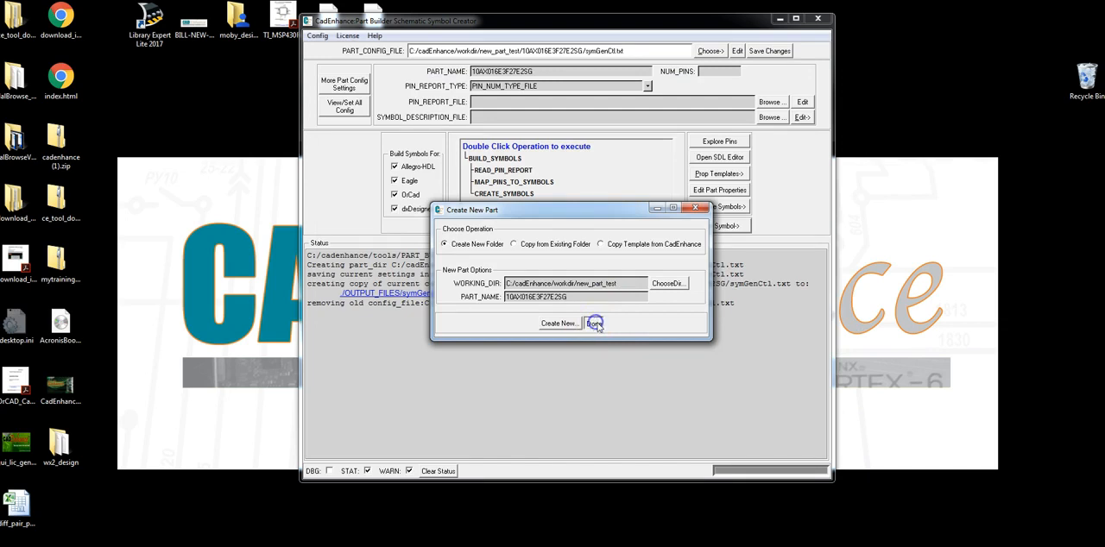
left_click(595, 324)
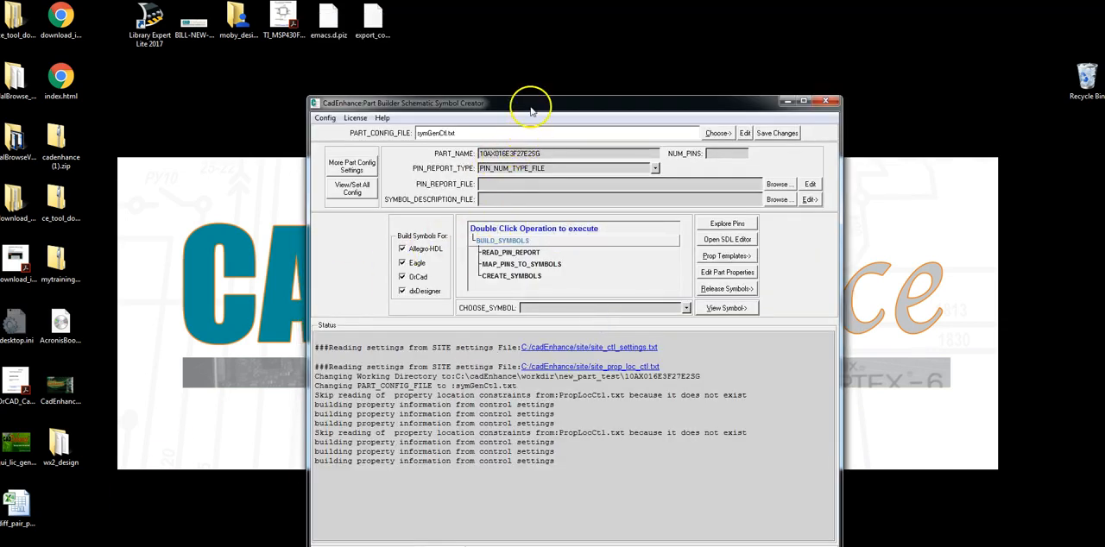
Set the part's pin report type to ALTERA_PHYSICAL
left_click_drag(531, 110, 535, 51)
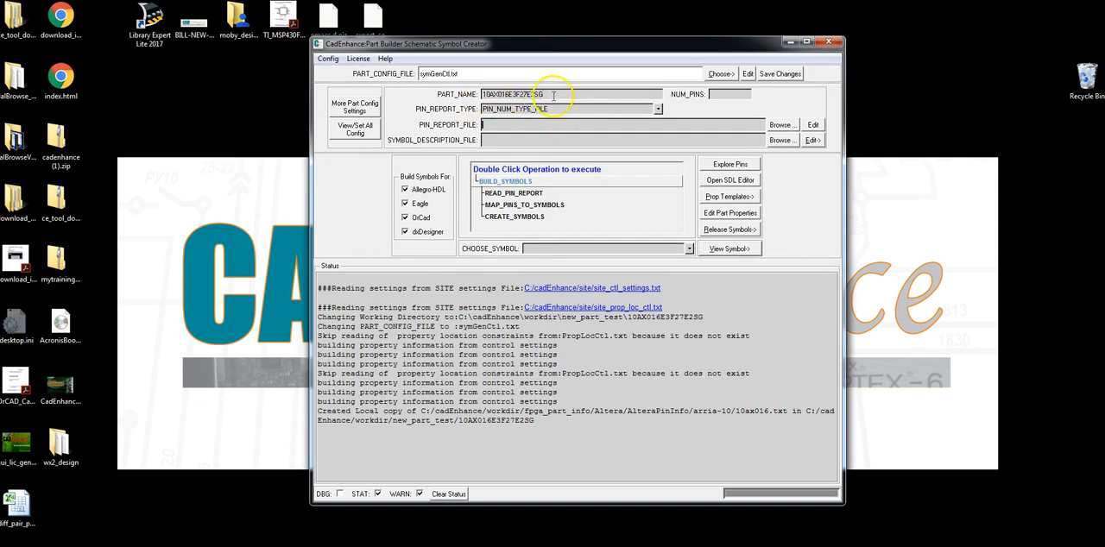
left_click(658, 111)
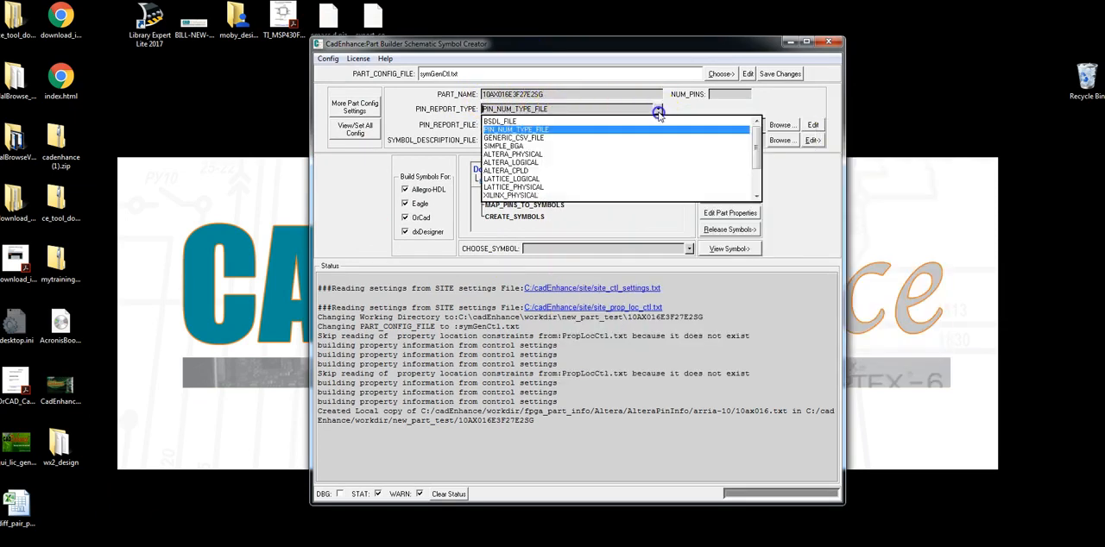
left_click(513, 155)
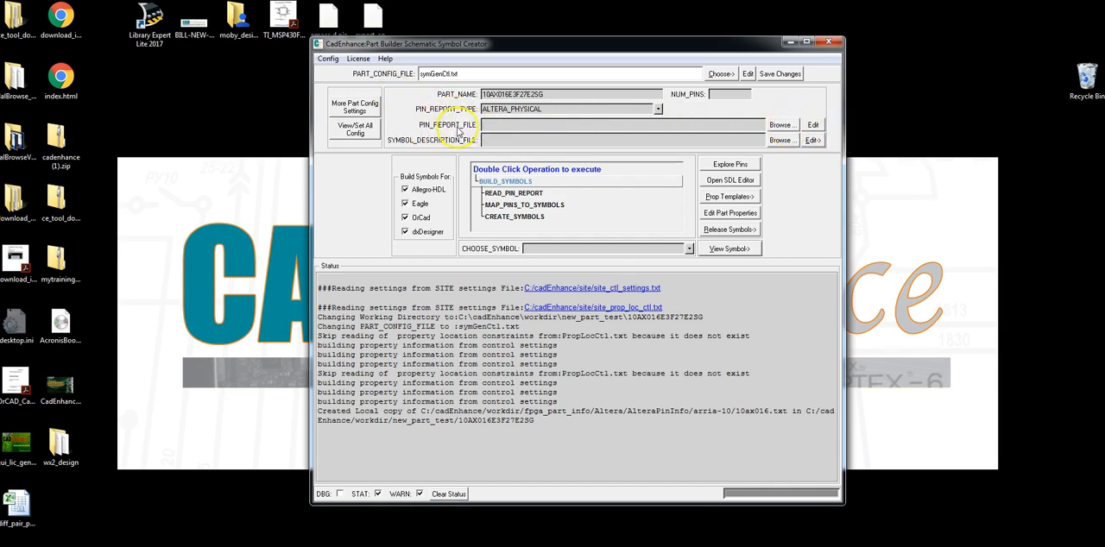
Choose 10ax016.txt from the AlteraPinInfo arria-10 folder as the pin report file and make a local copy in the part folder
left_click(781, 124)
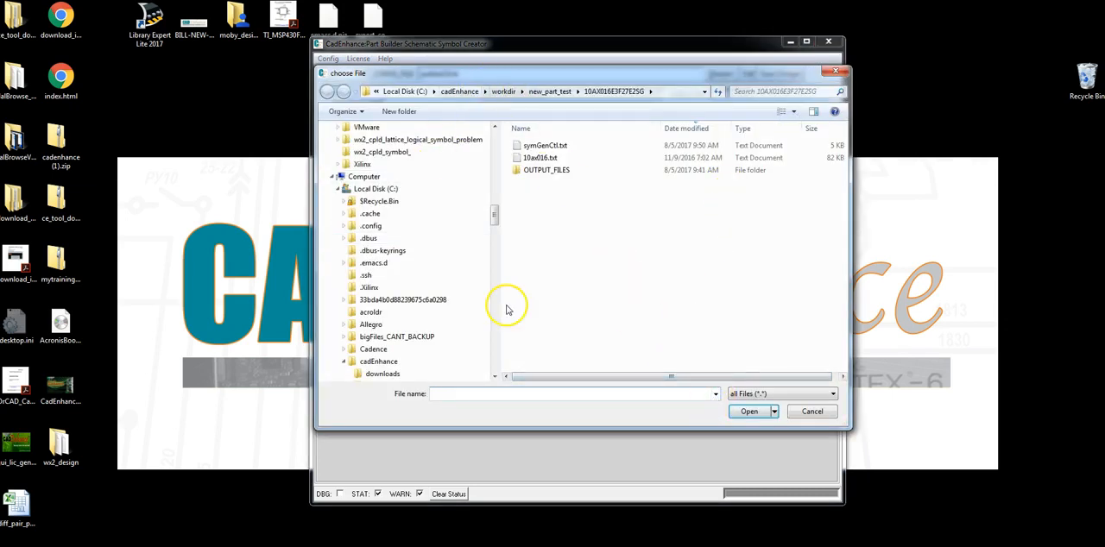
left_click(716, 395)
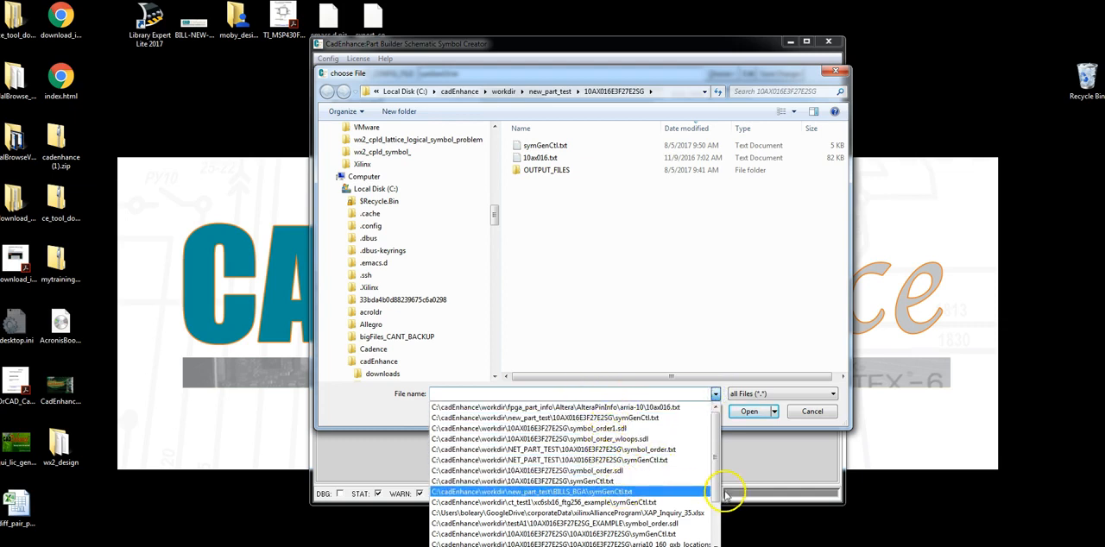
scroll(716, 493, "down", 2)
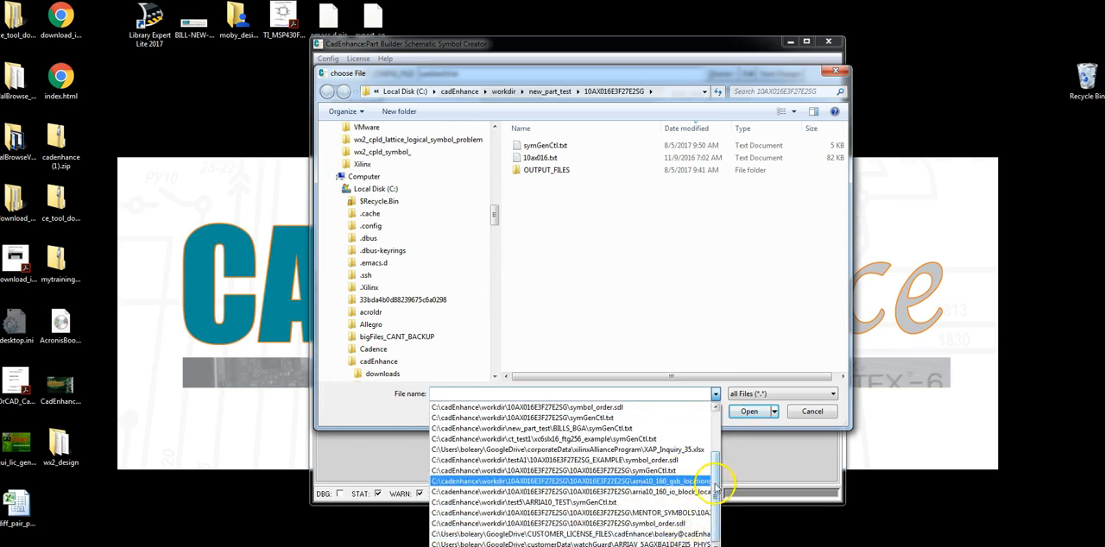
scroll(715, 488, "up", 2)
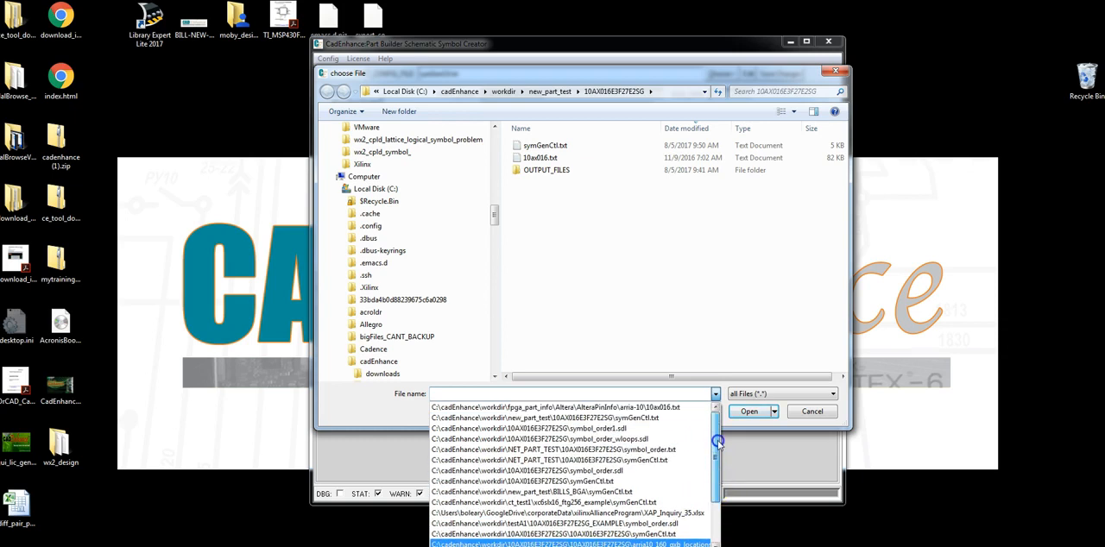
left_click(619, 408)
left_click(746, 412)
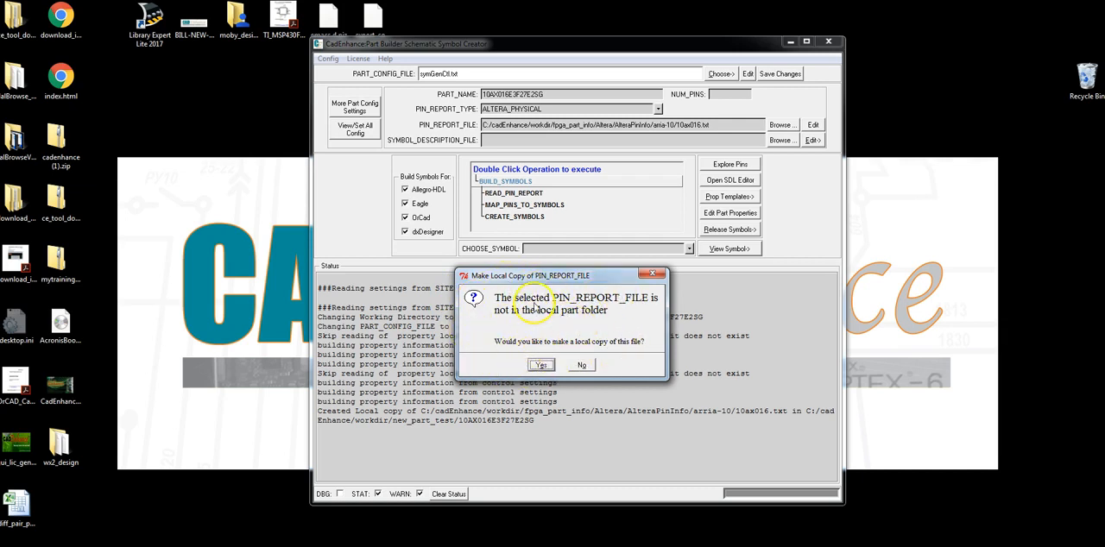
left_click(541, 364)
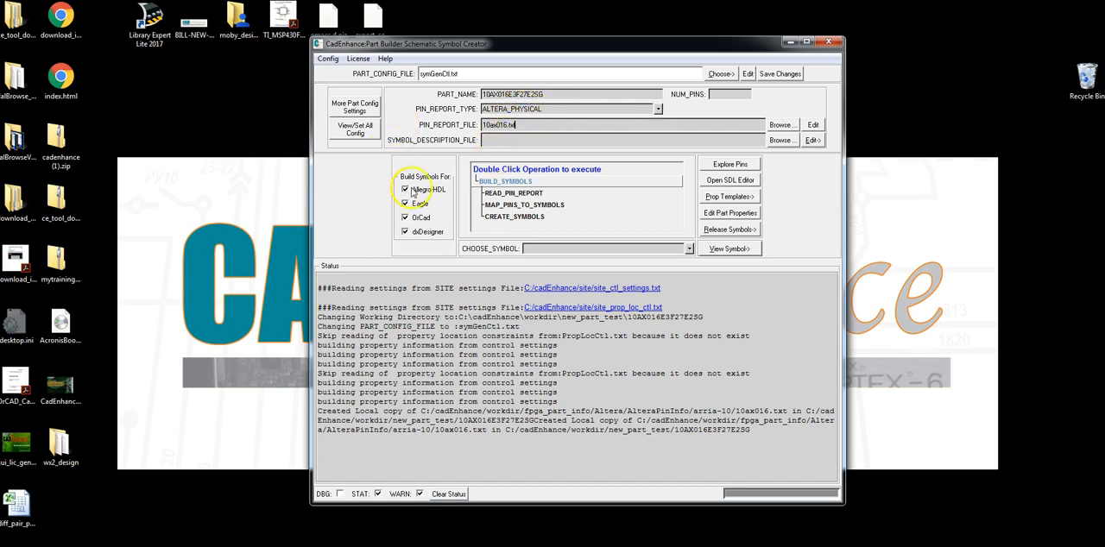
Find the packages in the pin report, set the Altera package to F27, and save the changed configuration settings
left_click(357, 107)
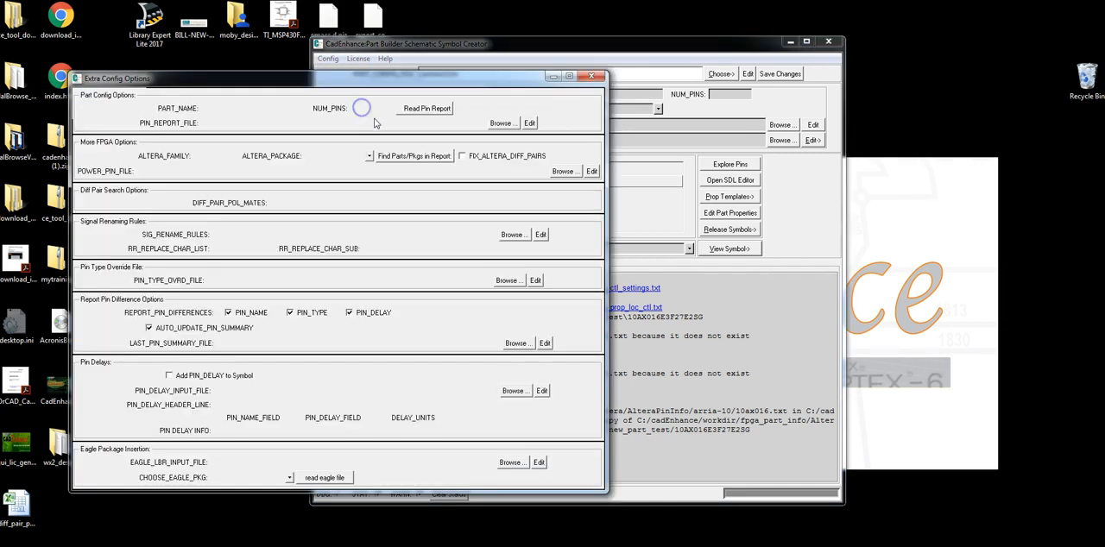
left_click_drag(371, 90, 521, 99)
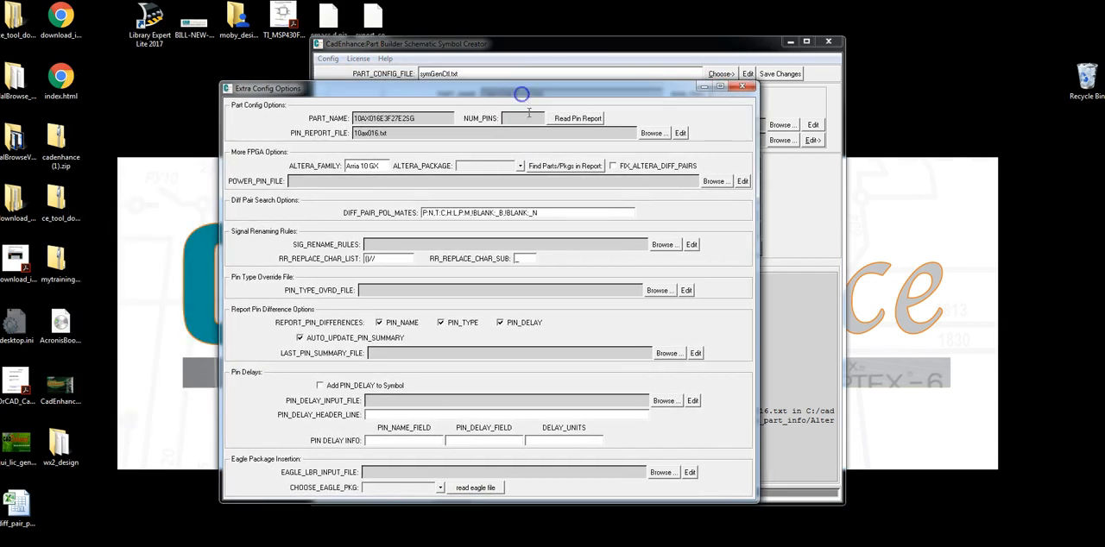
left_click(553, 168)
left_click(520, 166)
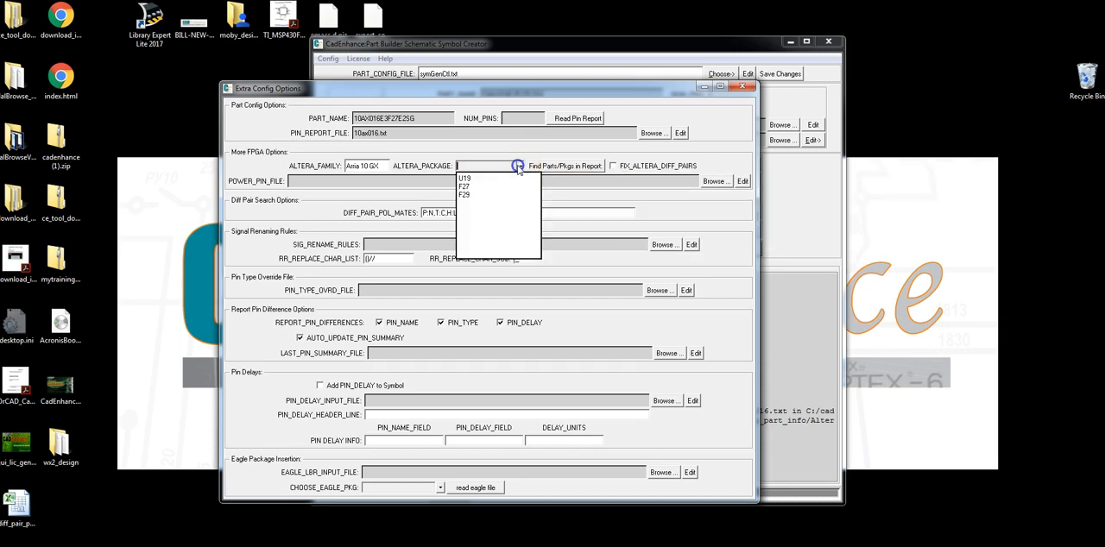
left_click(468, 186)
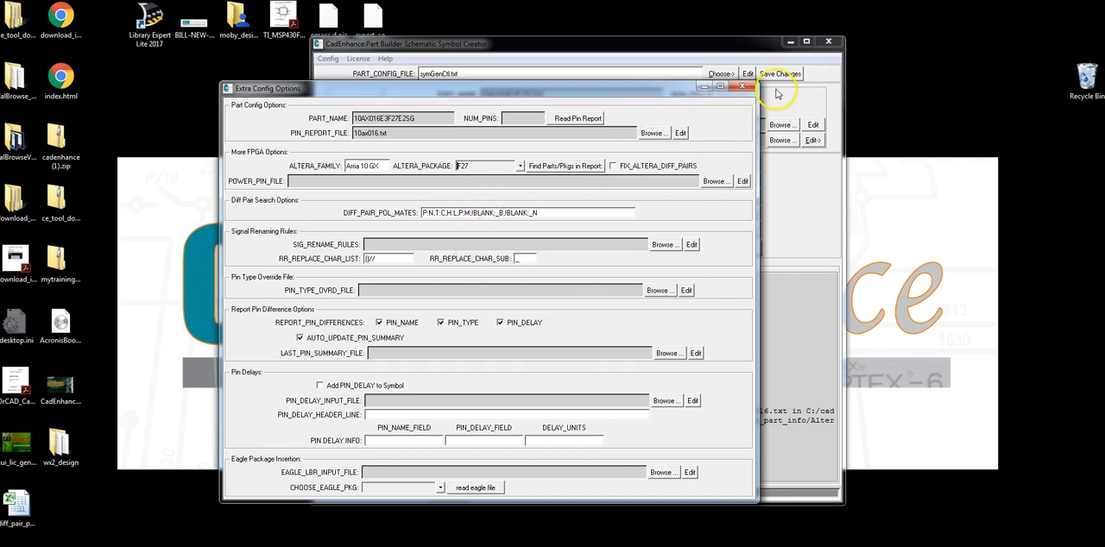
left_click(748, 87)
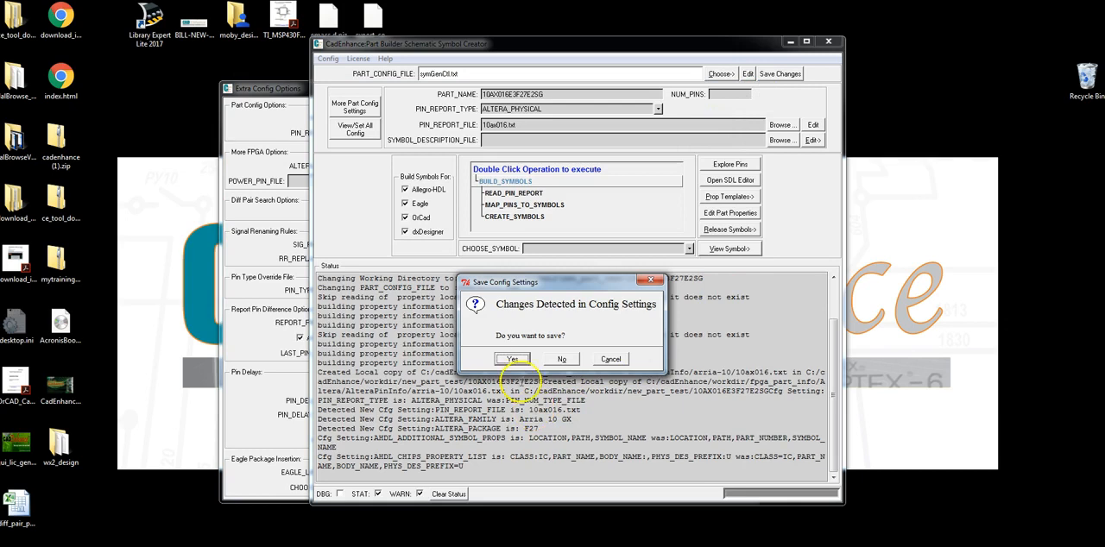
left_click(512, 360)
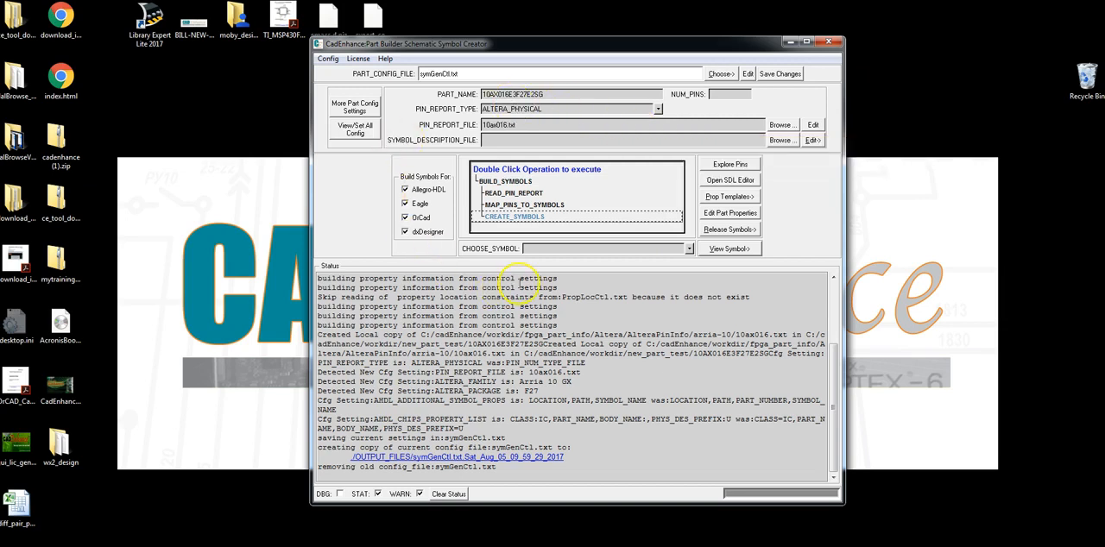
Read the part's pin report and accept setting NUM_PINS to the 672 pins found
double_click(515, 193)
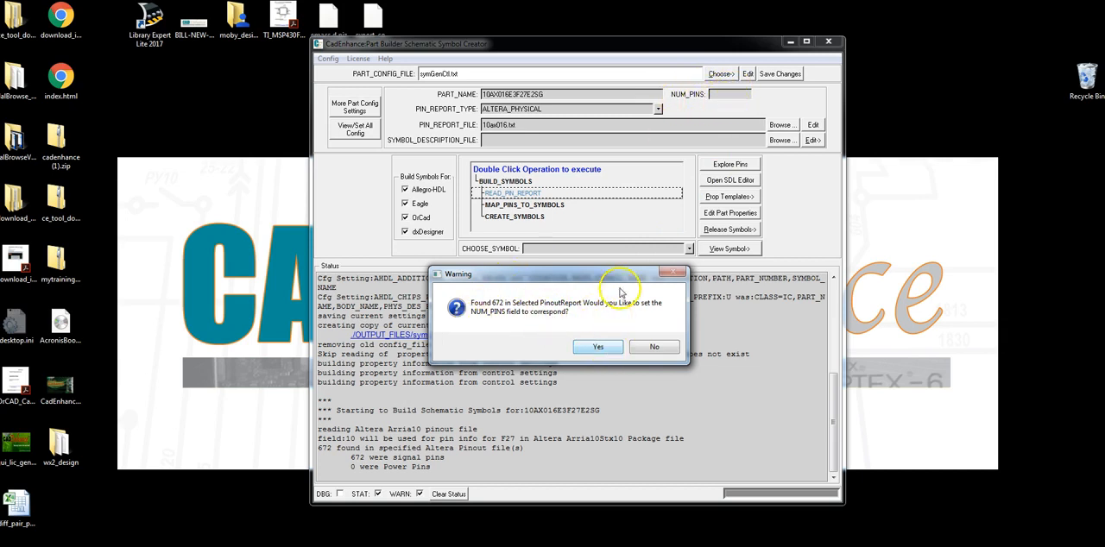
left_click(599, 347)
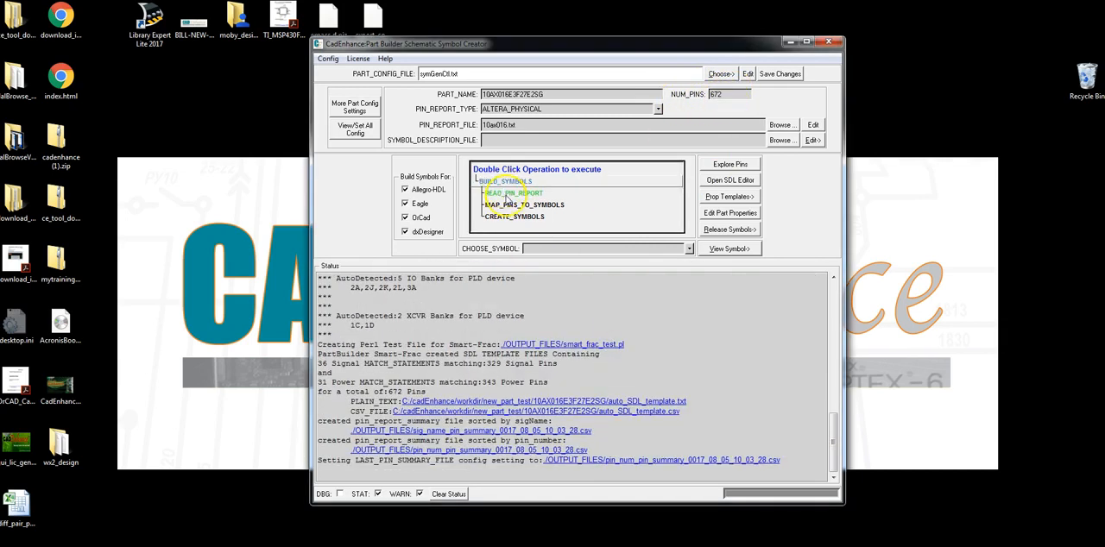
Explore the device pins, filter the pin names with *_2J*, and look through the matching bank pins
left_click(731, 164)
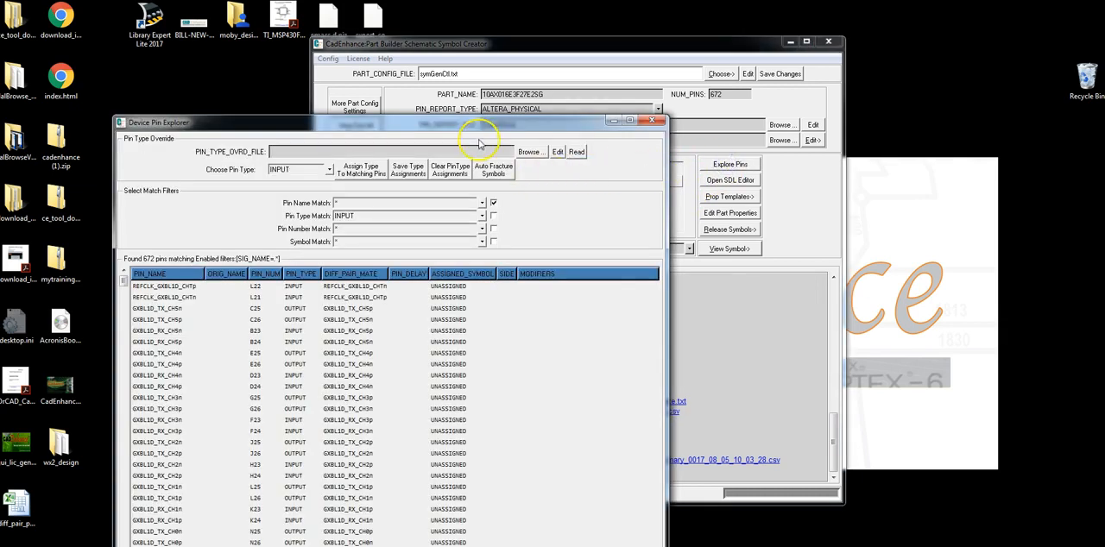
left_click_drag(479, 128, 840, 102)
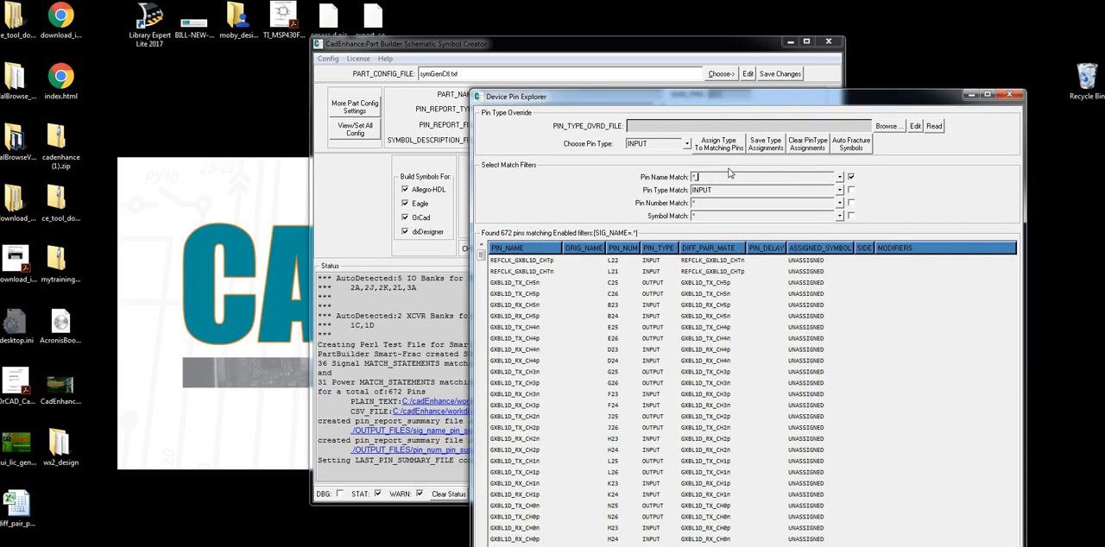
key("Return")
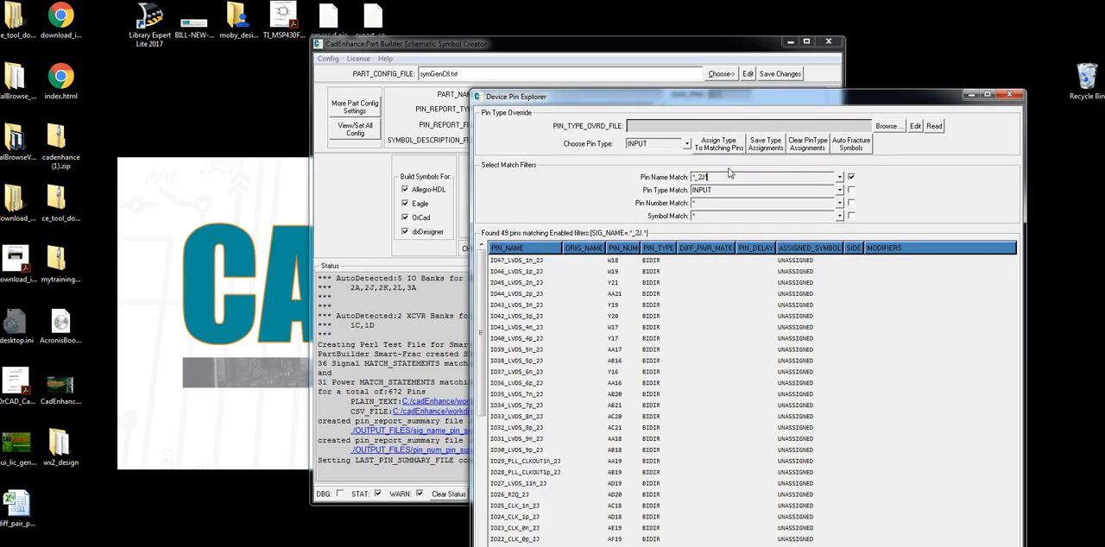
scroll(508, 268, "down", 3)
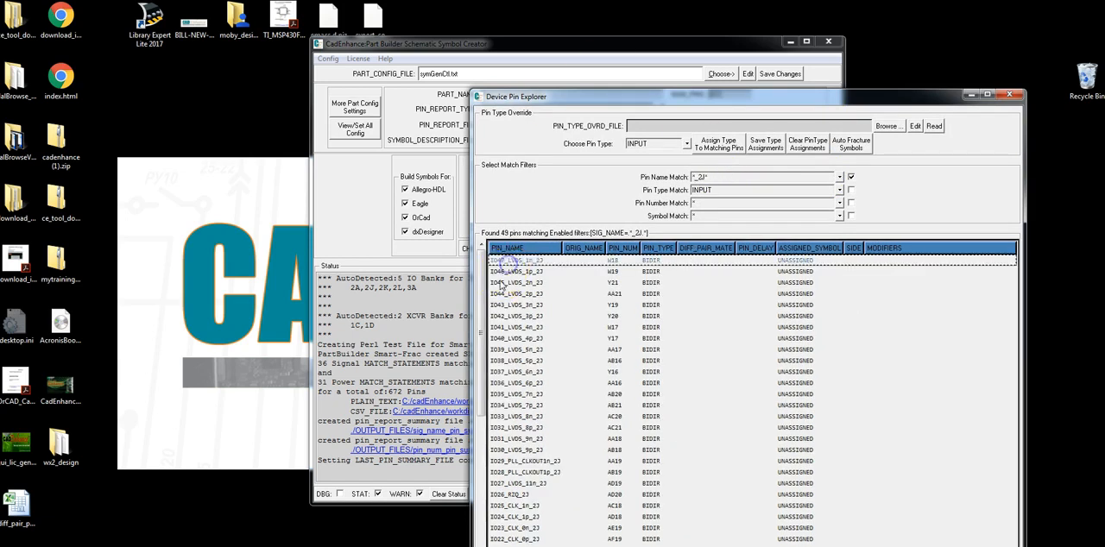
scroll(515, 388, "down", 4)
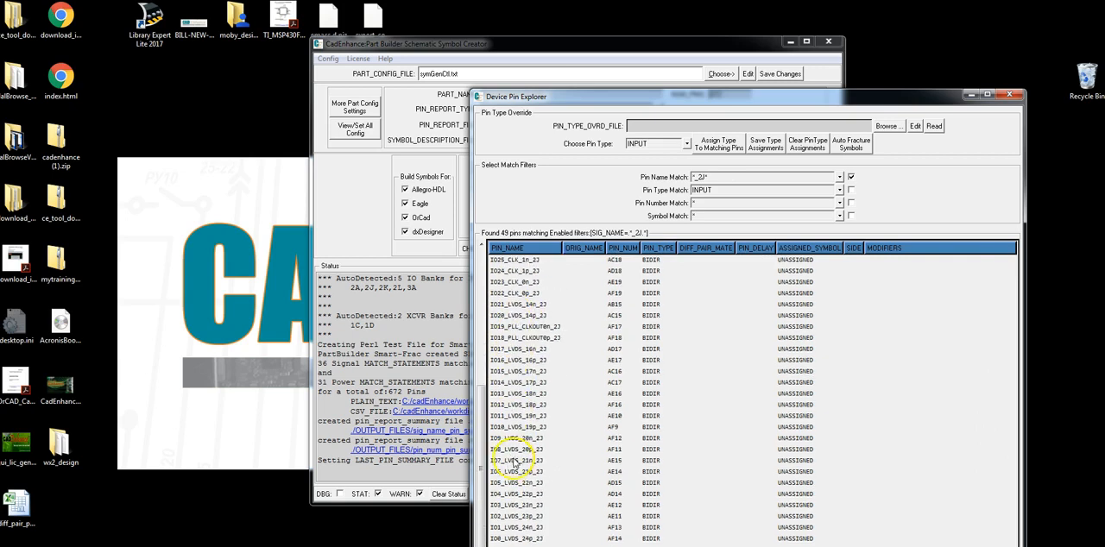
Change the pin name filter to a pattern ending in A* and look through the matching pins
scroll(519, 455, "up", 7)
left_click(716, 180)
type("A*")
key("Return")
scroll(506, 271, "down", 5)
scroll(519, 397, "down", 2)
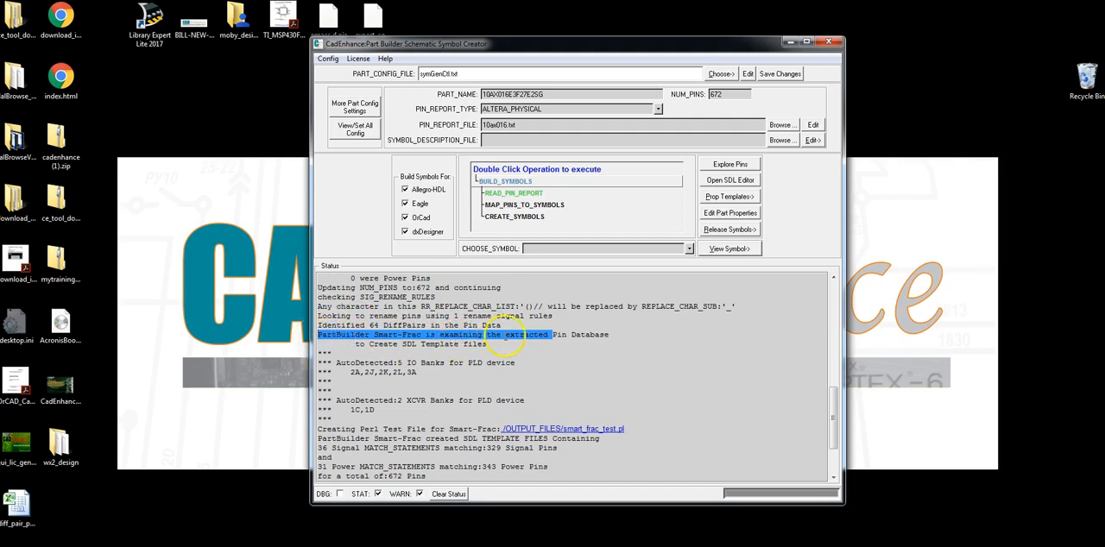
Review the Smart-Frac status messages, including the signal and power match statements in the SDL template files
left_click(501, 342)
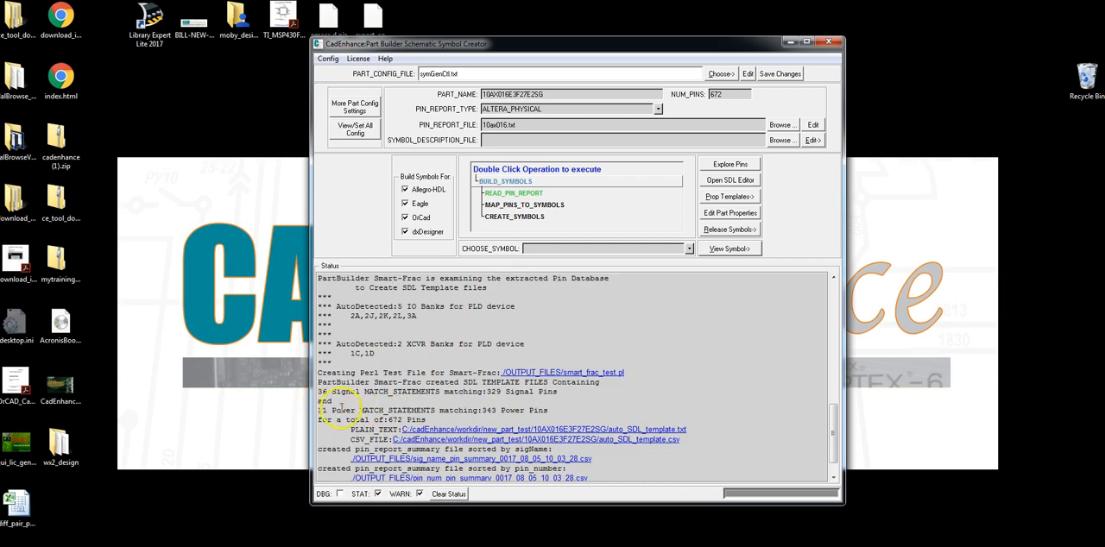
left_click_drag(317, 393, 549, 398)
left_click_drag(318, 411, 560, 413)
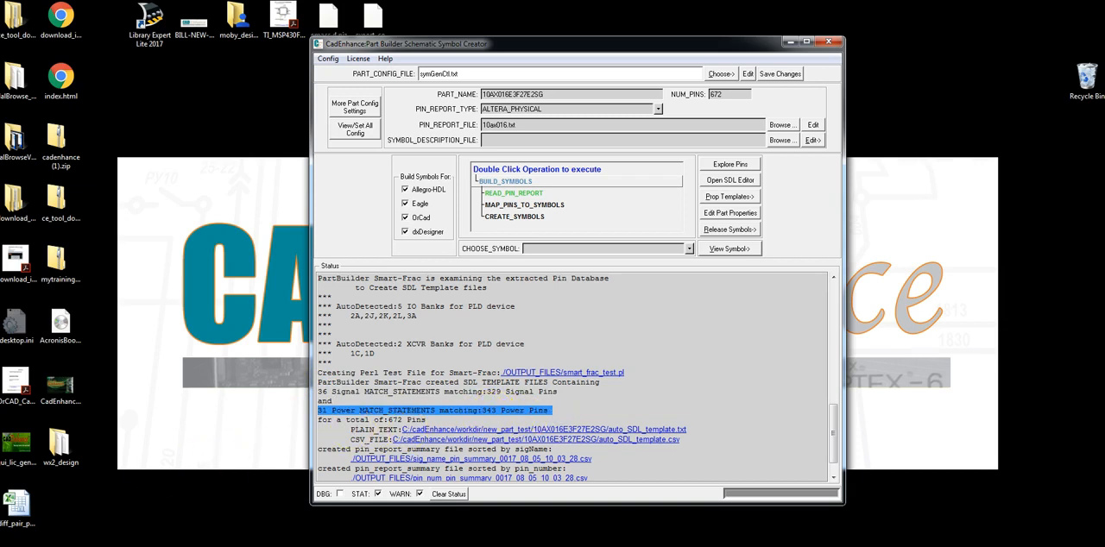
Open the SDL editor and create the symbol description file from the SMART-FRAC template
left_click(730, 181)
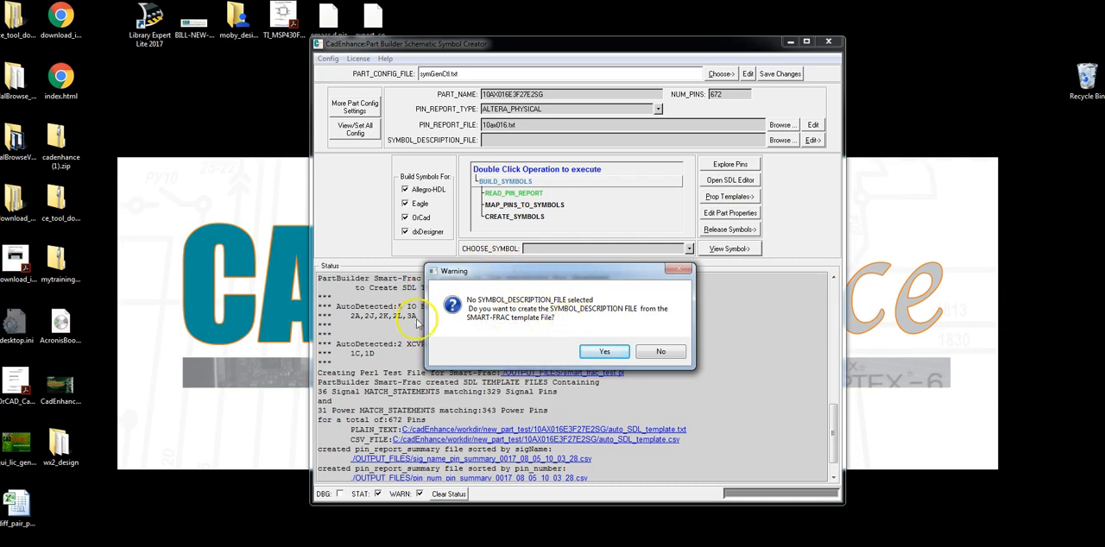
left_click(607, 352)
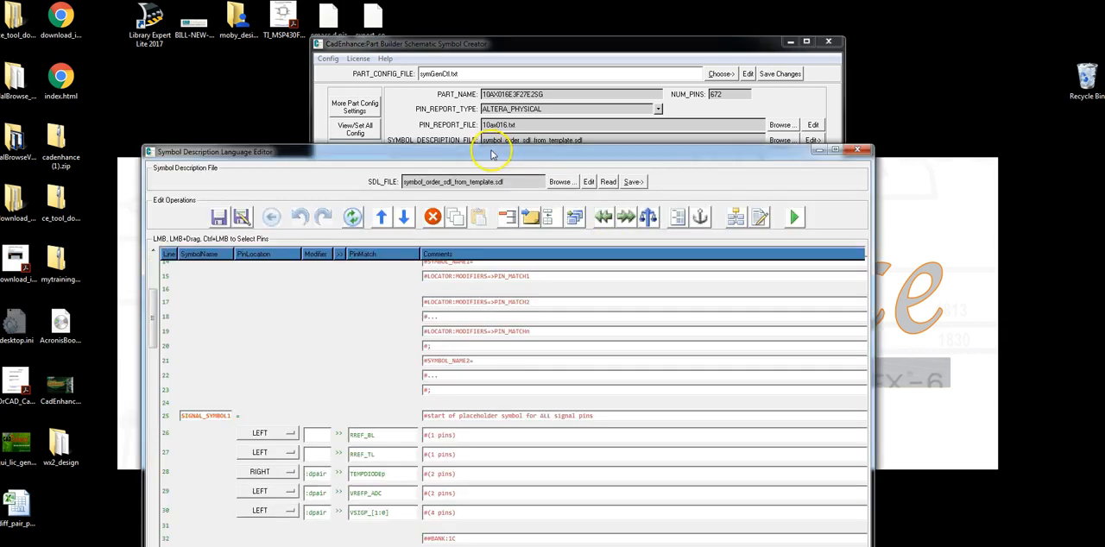
left_click_drag(492, 153, 488, 43)
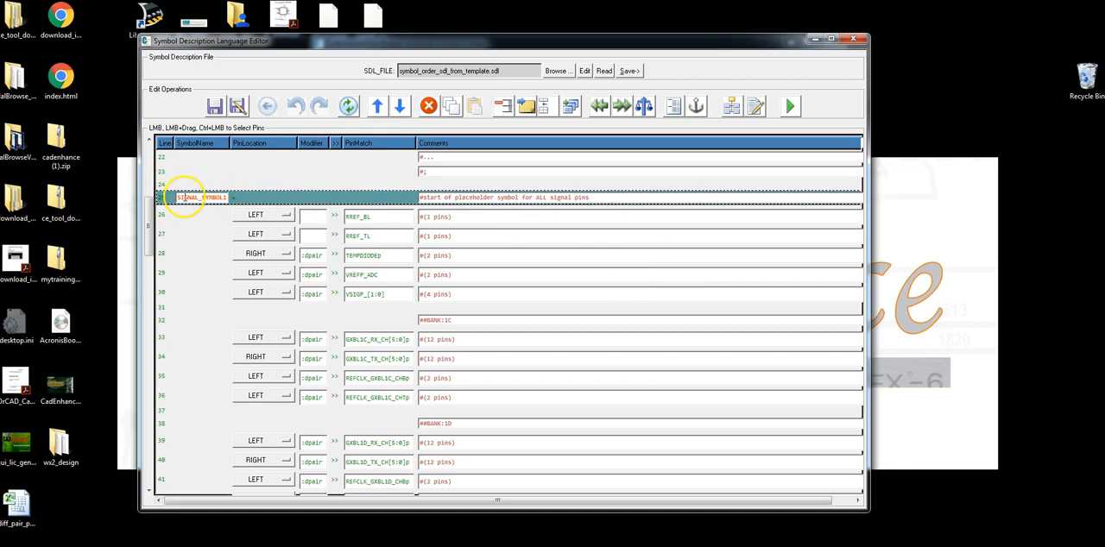
Examine the template's pin match statements for the transceiver banks, I/O banks and power pins in SIGNAL_SYMBOL1 and POWER_SYMBOL1
left_click_drag(148, 240, 153, 281)
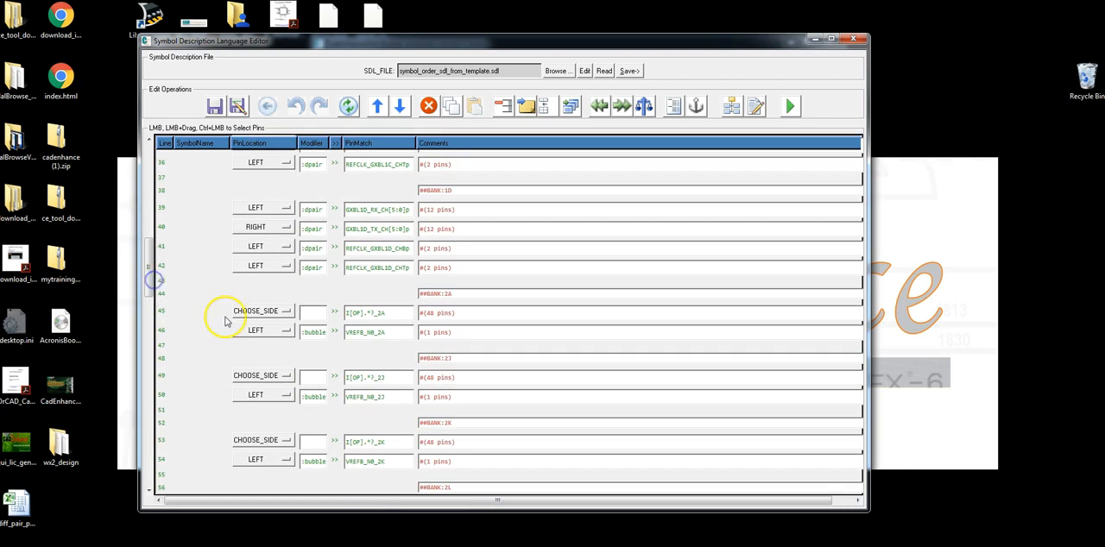
left_click(164, 312)
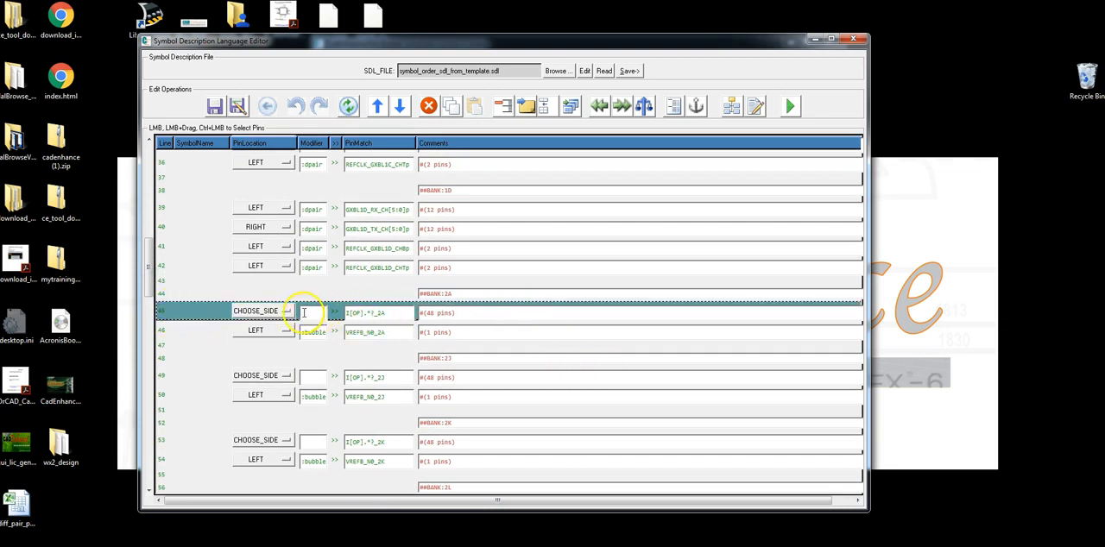
left_click(394, 311)
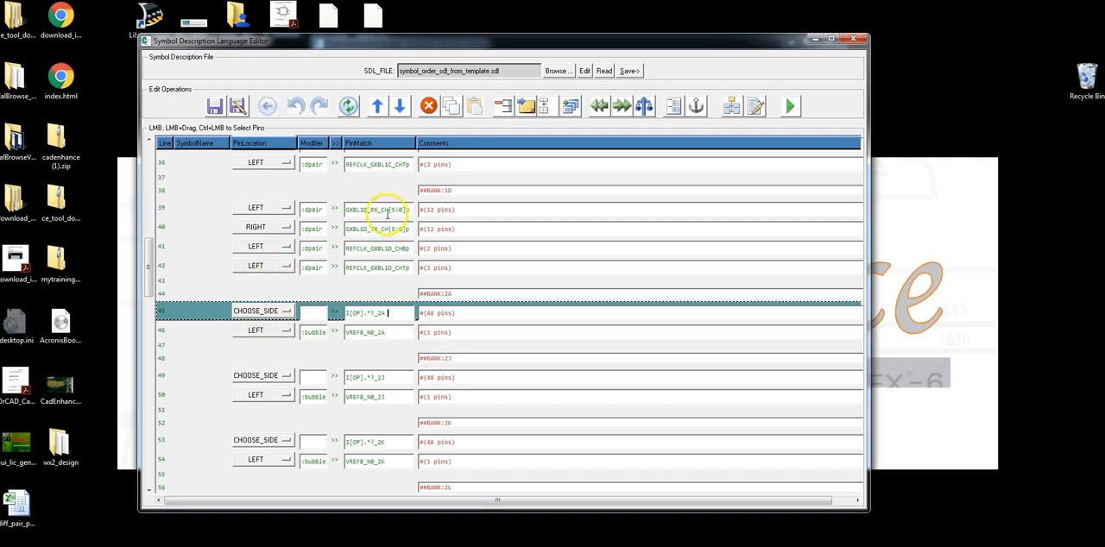
left_click_drag(346, 210, 410, 208)
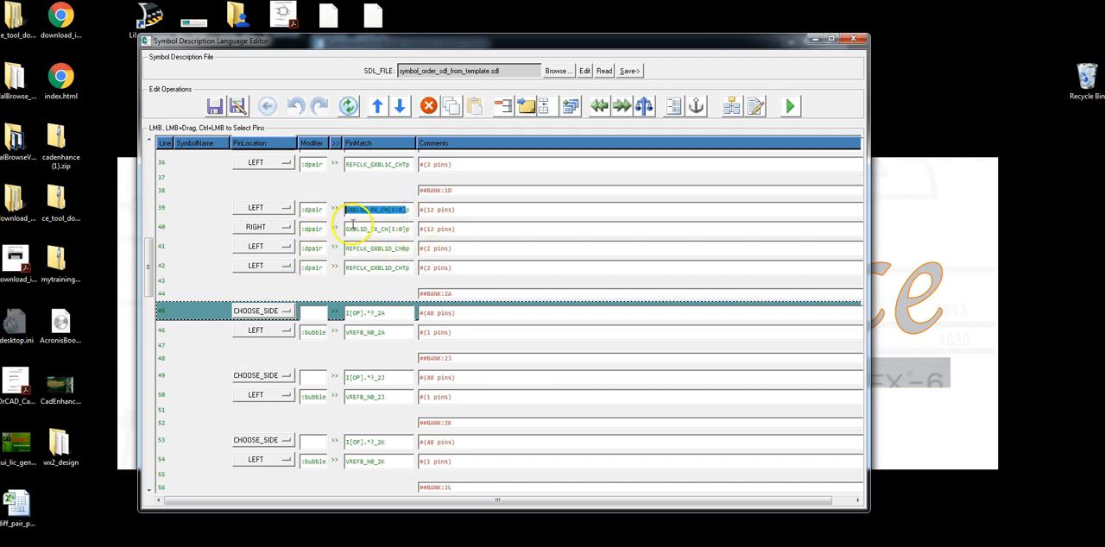
left_click_drag(152, 289, 169, 416)
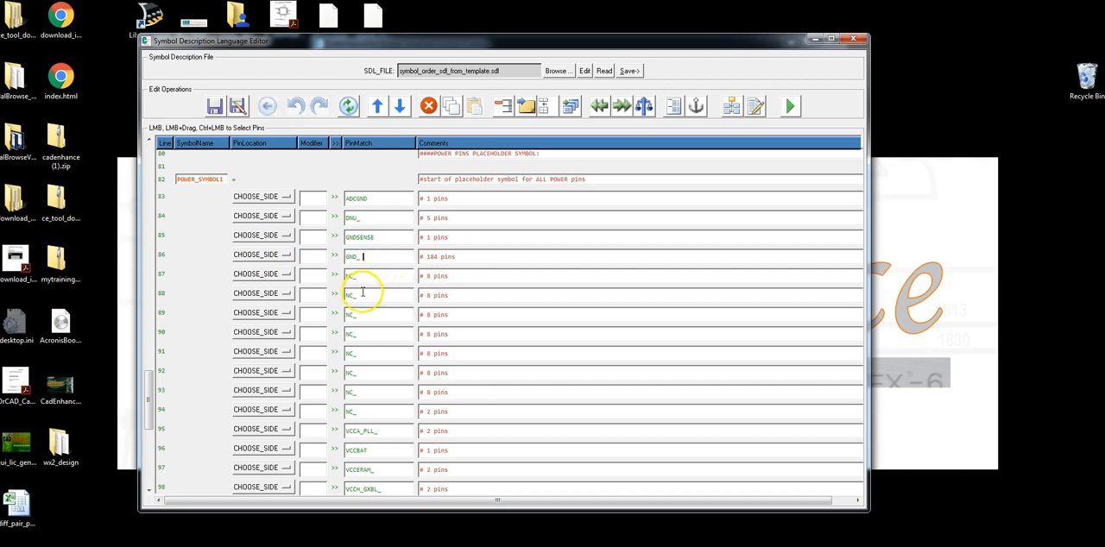
left_click_drag(363, 430, 370, 429)
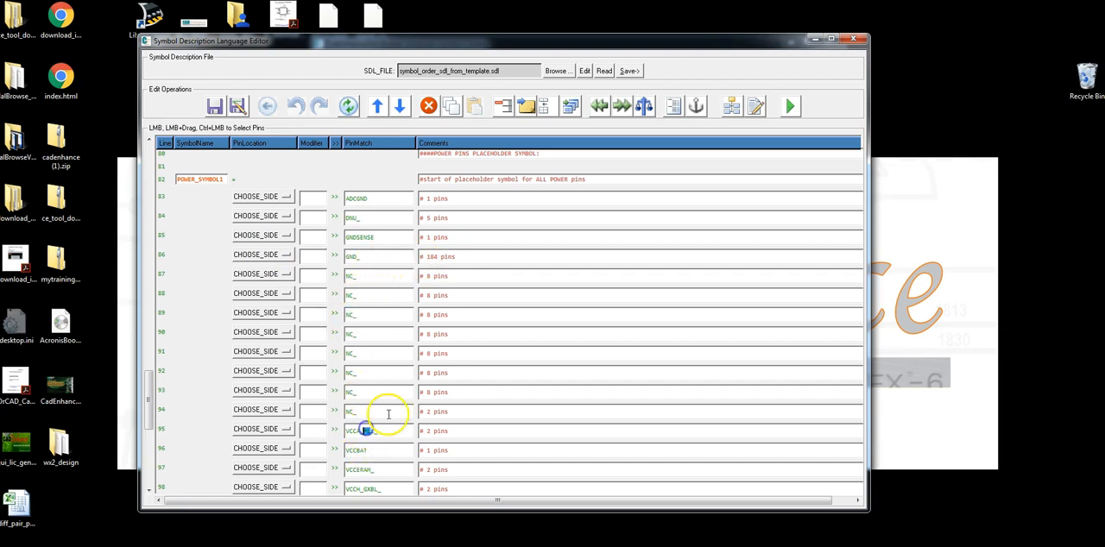
left_click(371, 353)
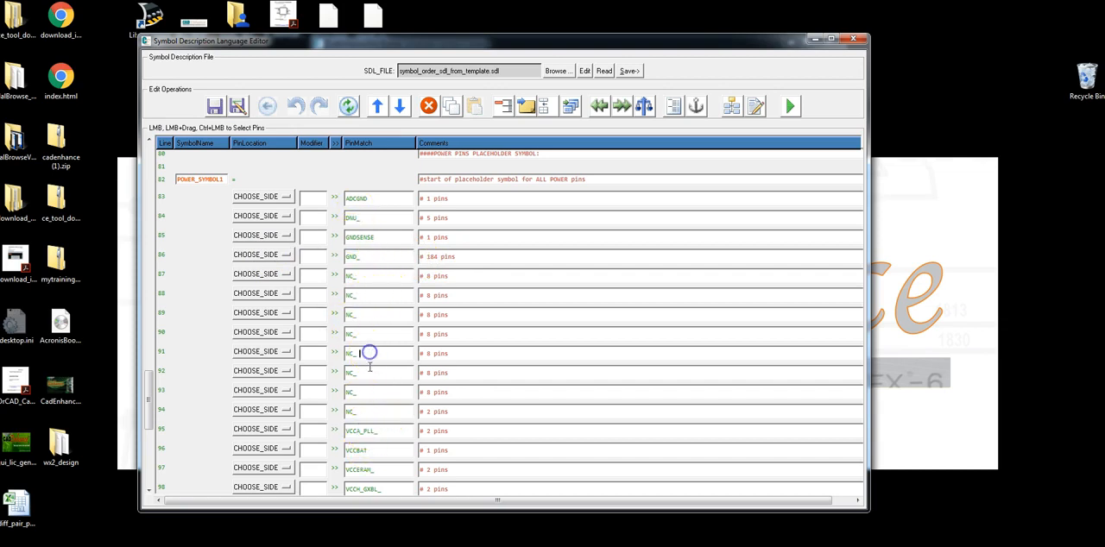
left_click_drag(151, 385, 157, 436)
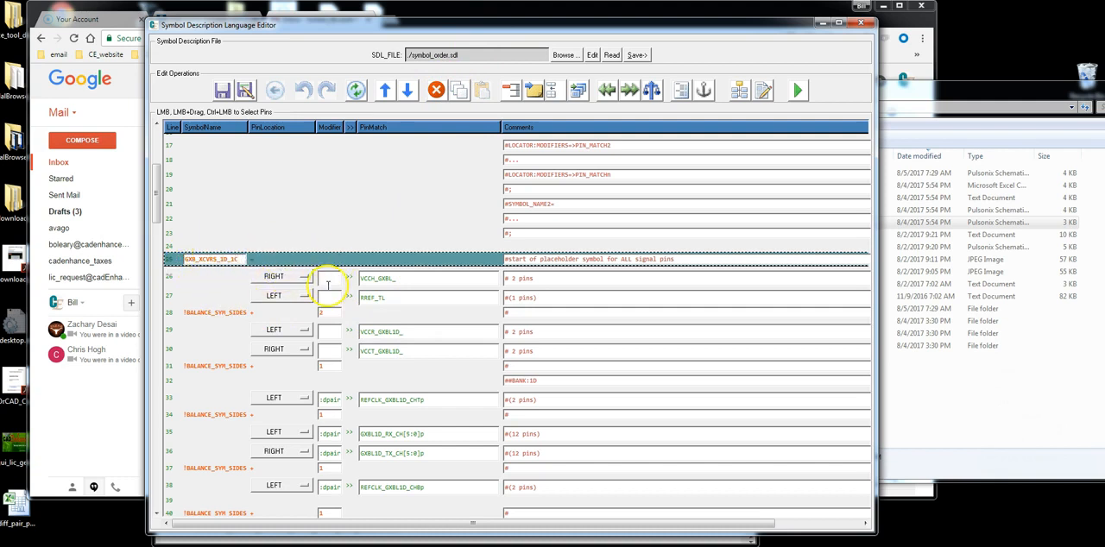
Look over the pin sides and BALANCE_SYM_SIDES entries for the transceiver and I/O bank symbols in symbol_order.sdl
scroll(318, 285, "down", 5)
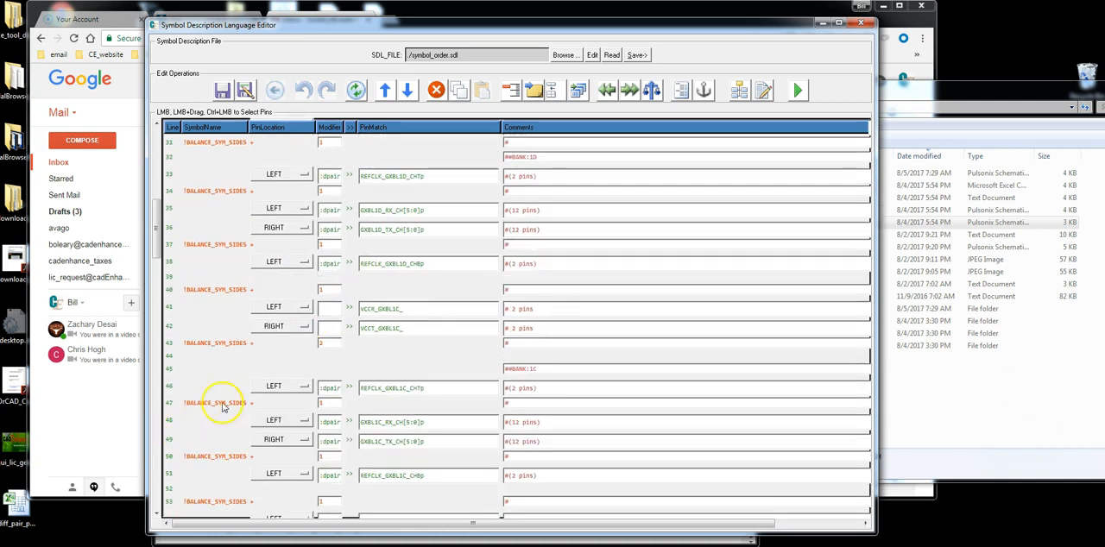
scroll(221, 380, "down", 5)
scroll(255, 436, "down", 8)
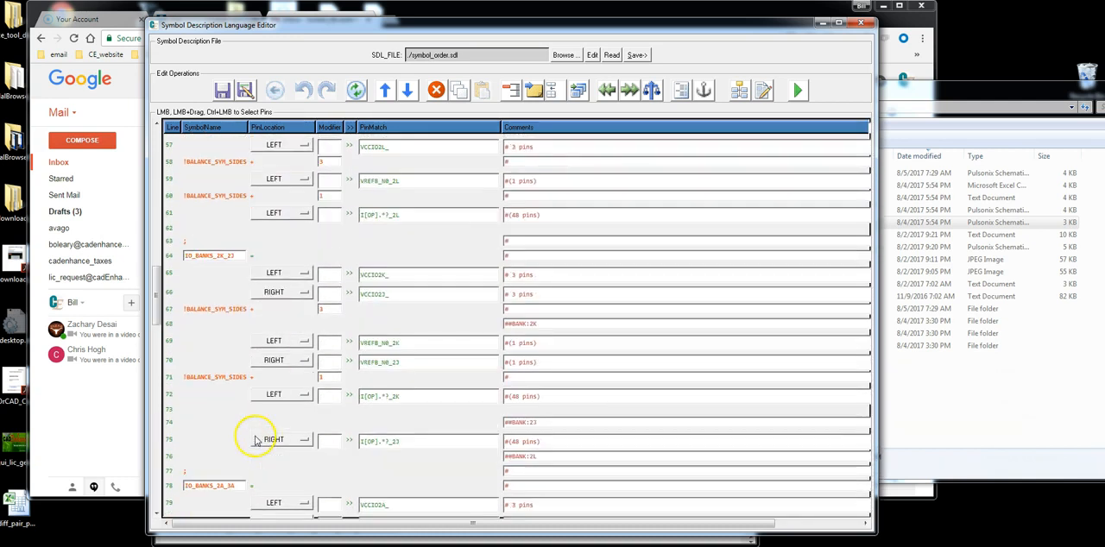
scroll(241, 455, "down", 1)
scroll(294, 259, "up", 15)
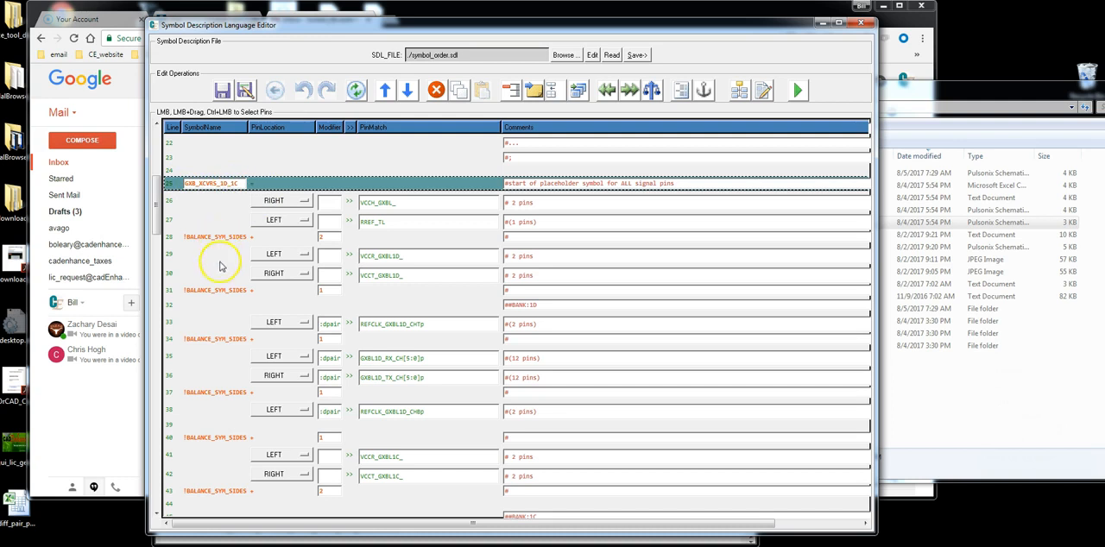
Examine how symbol_order.sdl divides the pins into I/O bank, CFG_ADC_BLK, POWER_SYMBOL1, GND and NC_DNU symbols
scroll(271, 279, "down", 9)
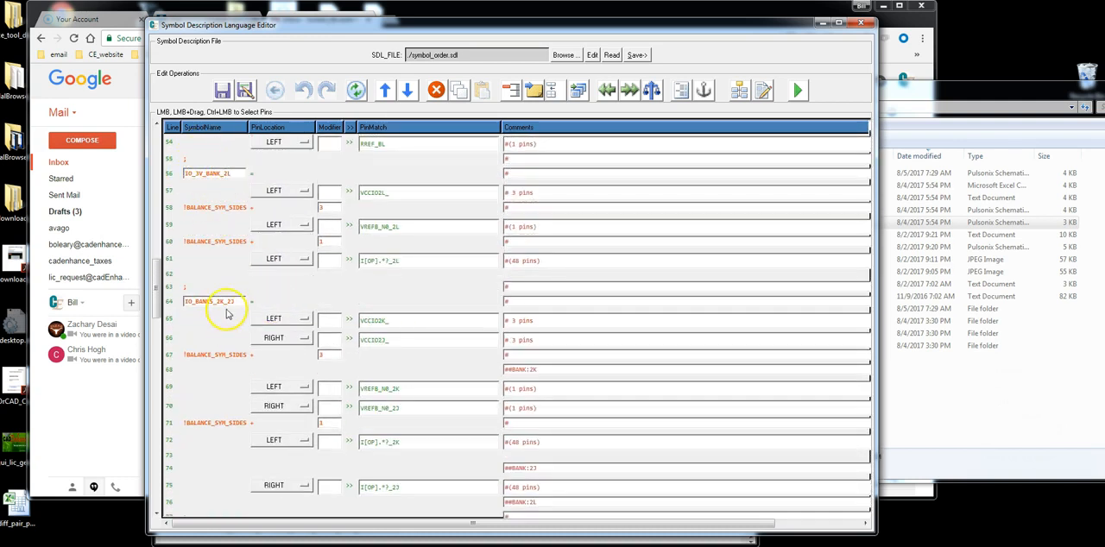
scroll(263, 303, "down", 3)
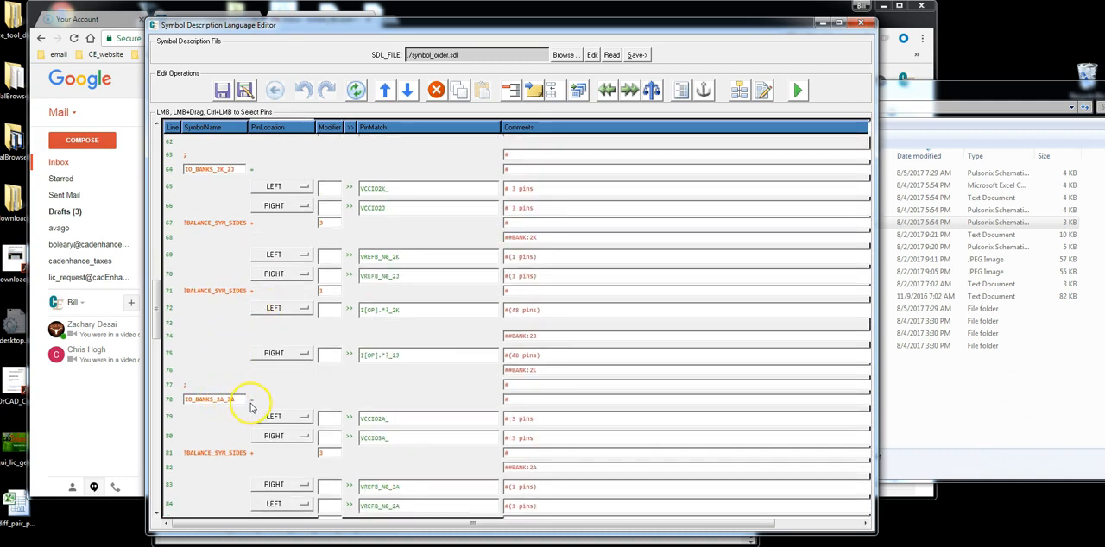
scroll(259, 401, "down", 6)
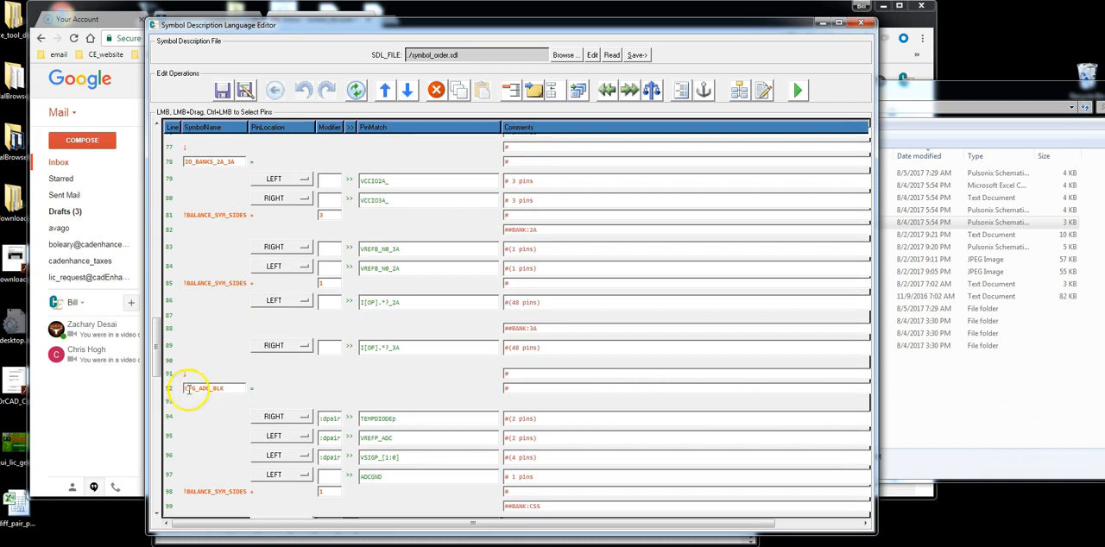
scroll(269, 391, "down", 12)
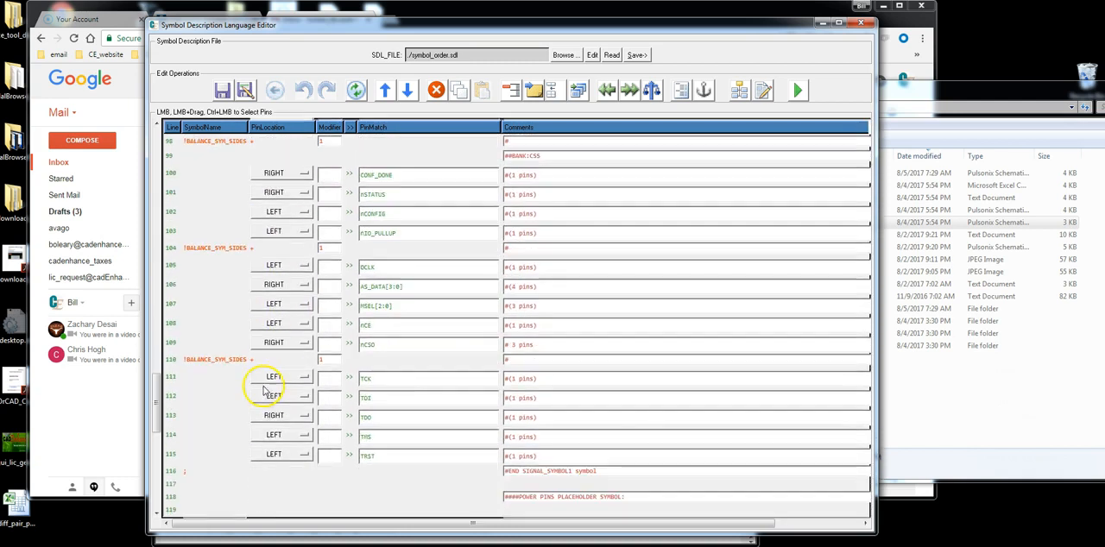
scroll(290, 354, "down", 7)
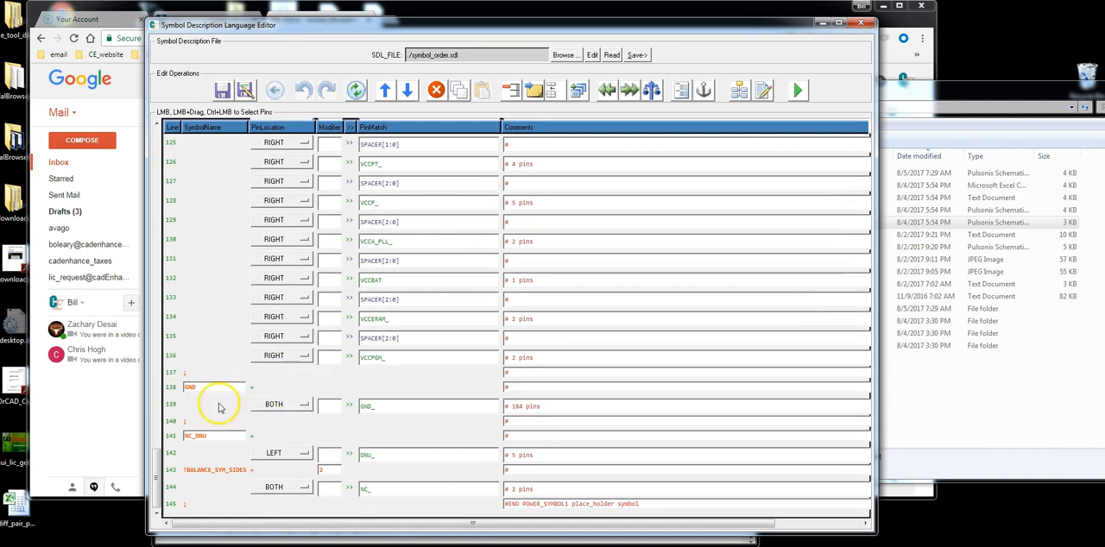
scroll(464, 330, "up", 14)
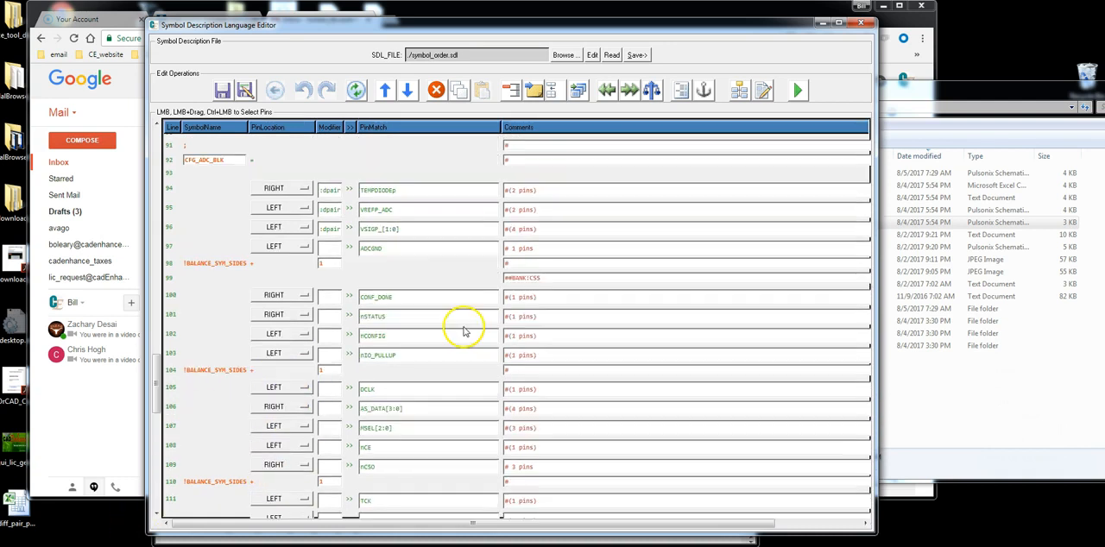
left_click(228, 167)
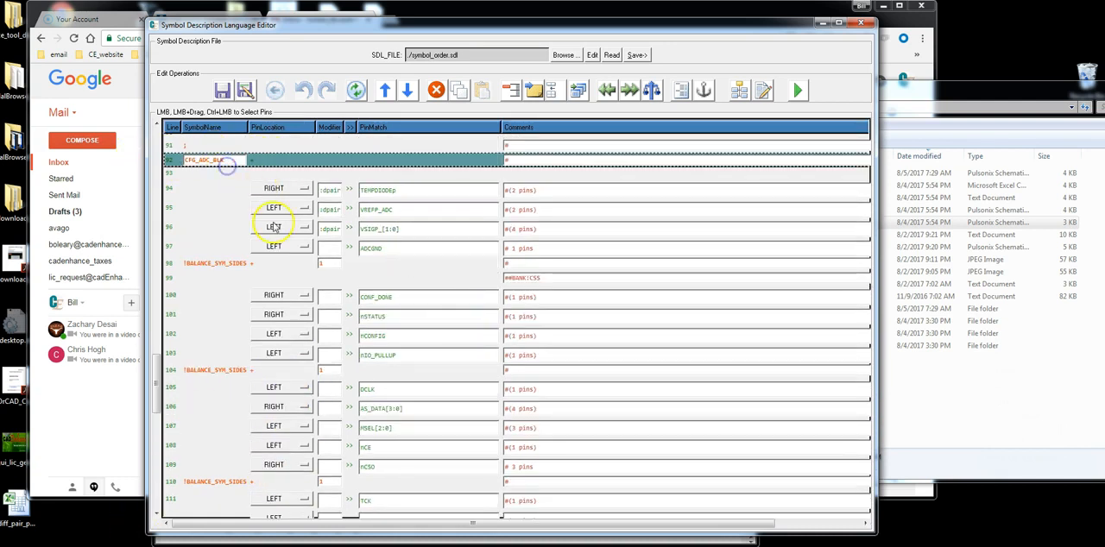
scroll(273, 259, "down", 10)
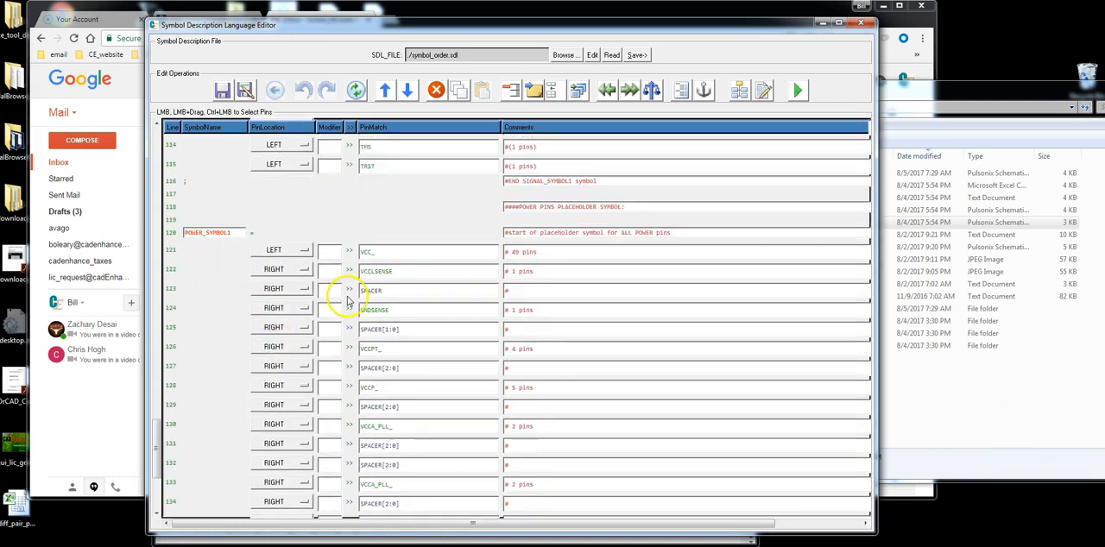
scroll(348, 301, "down", 5)
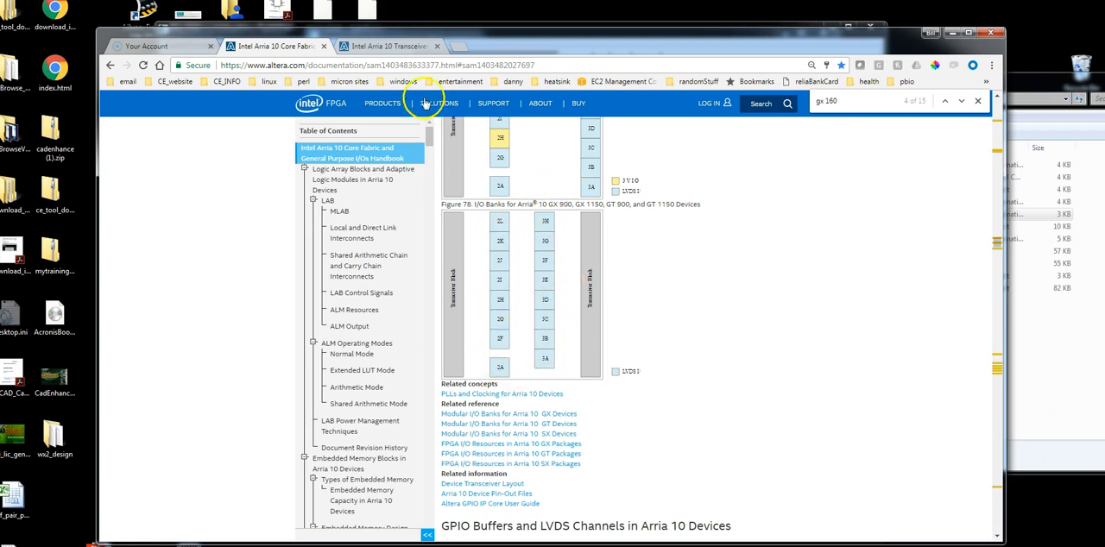
Check the Arria 10 GX transceiver layout page, then switch to Emacs and examine the I/O bank for-loop in symbol_order_wloops.sdl
left_click(399, 46)
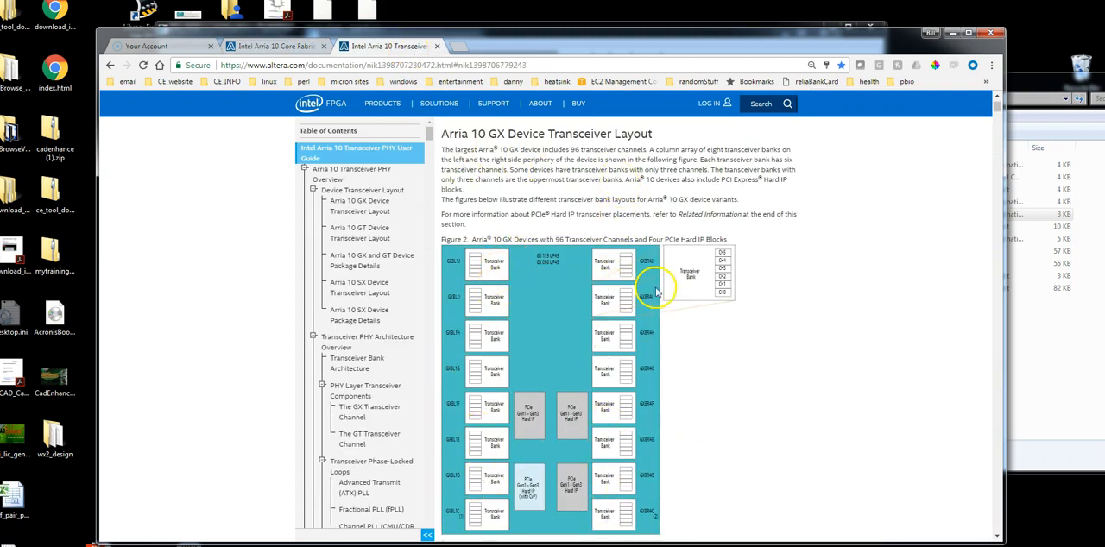
left_click(404, 546)
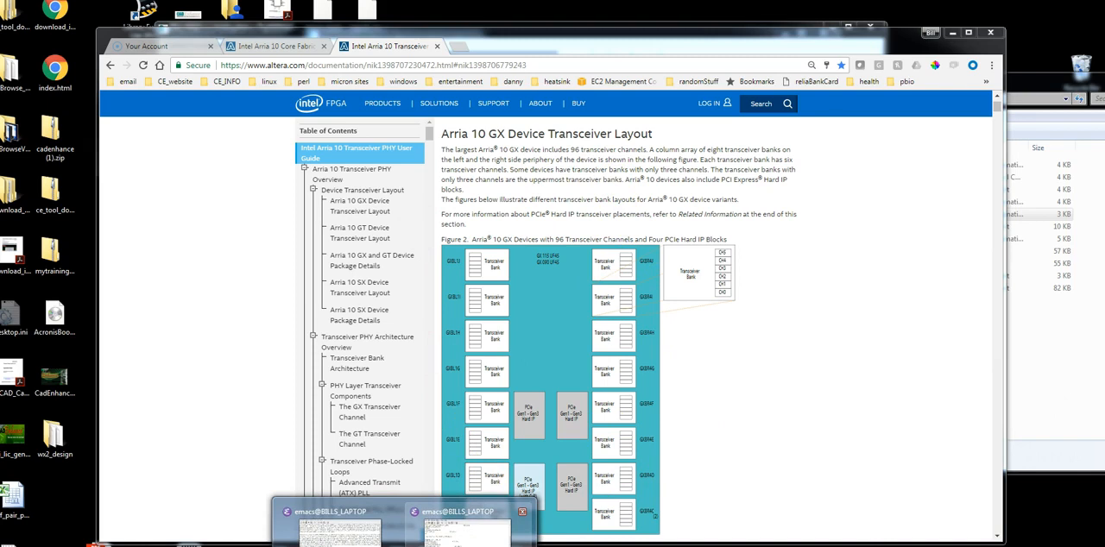
left_click(472, 534)
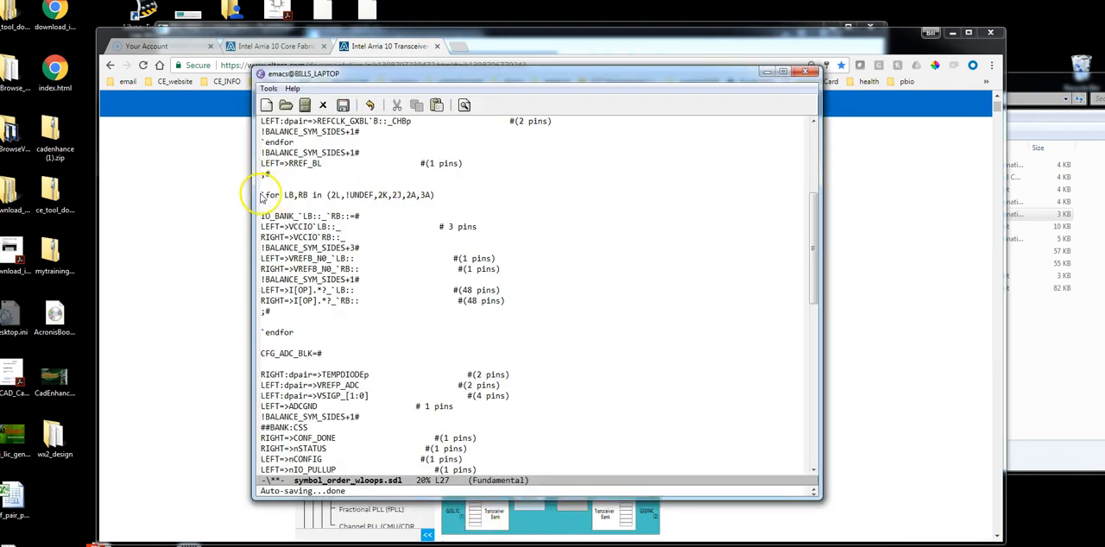
left_click_drag(261, 194, 514, 335)
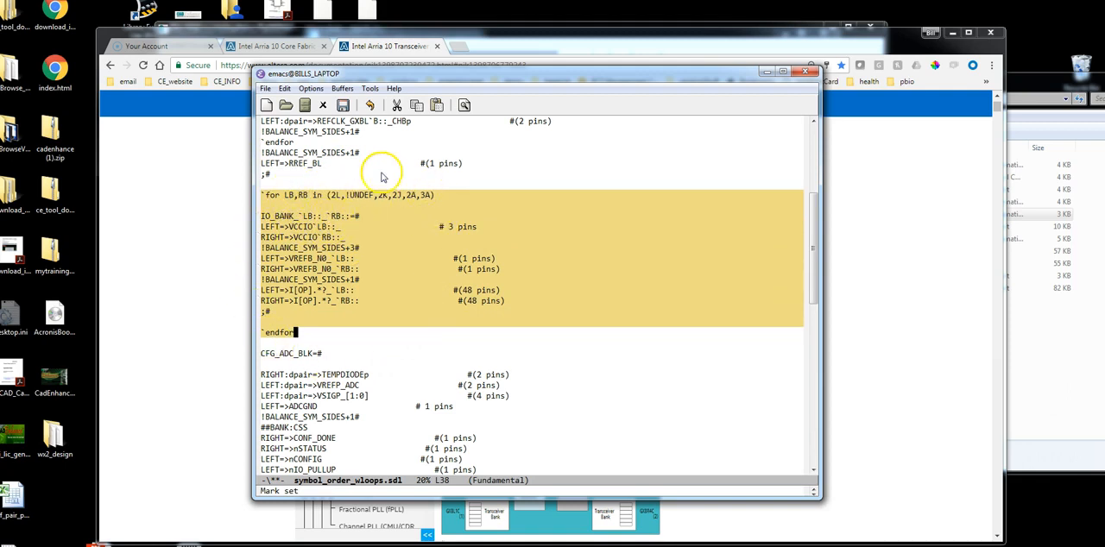
left_click(333, 248)
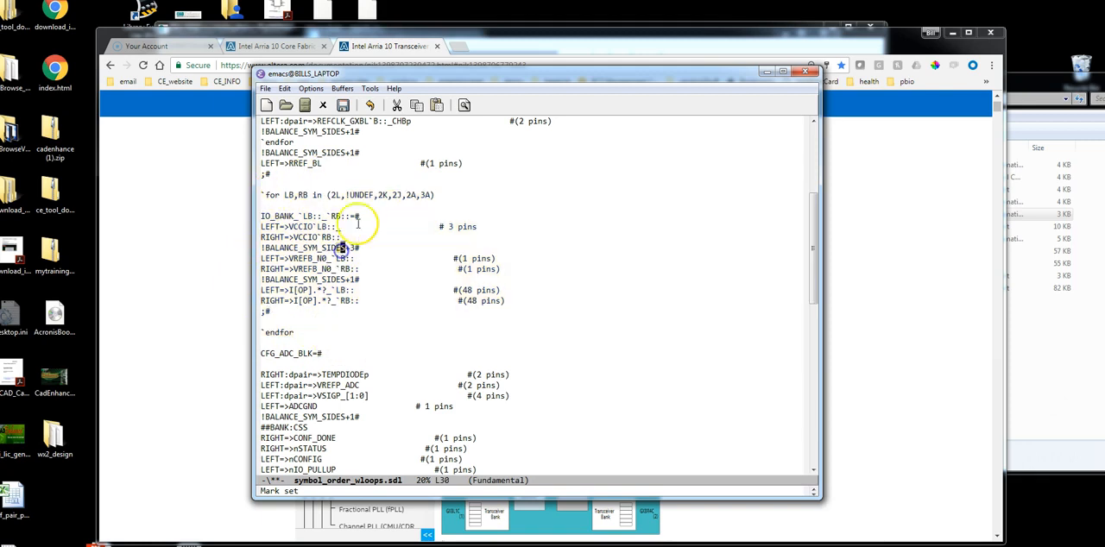
Examine the for-loop covering transceiver banks 1D and 1C and its pin match lines in symbol_order_wloops.sdl
scroll(345, 241, "up", 3)
left_click_drag(261, 153, 459, 329)
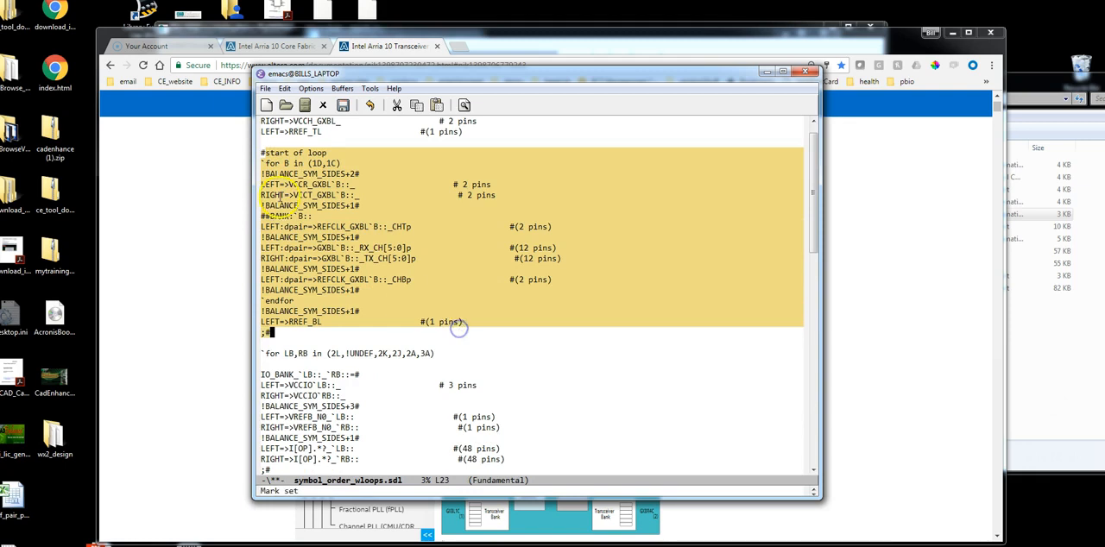
left_click(285, 204)
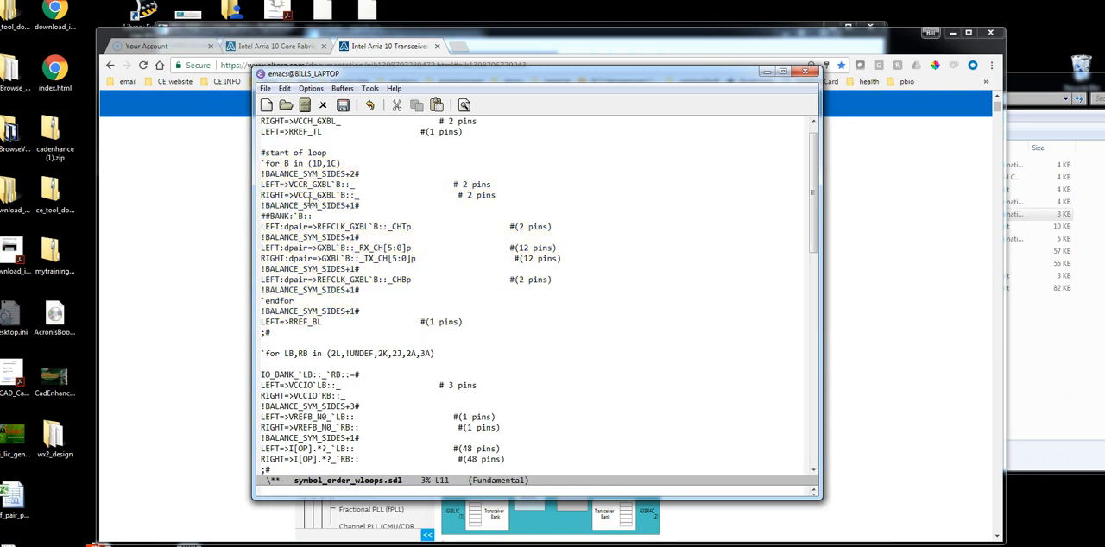
left_click(330, 364)
scroll(337, 366, "down", 1)
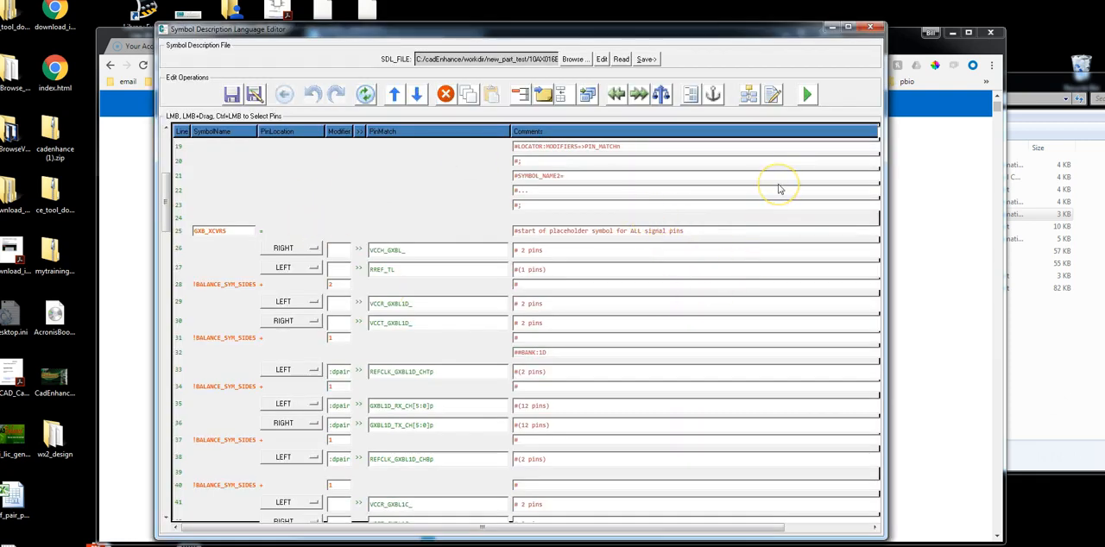
Save the symbol description file from the SDL editor as symbol_order.sdl, overwriting the existing file
left_click(646, 59)
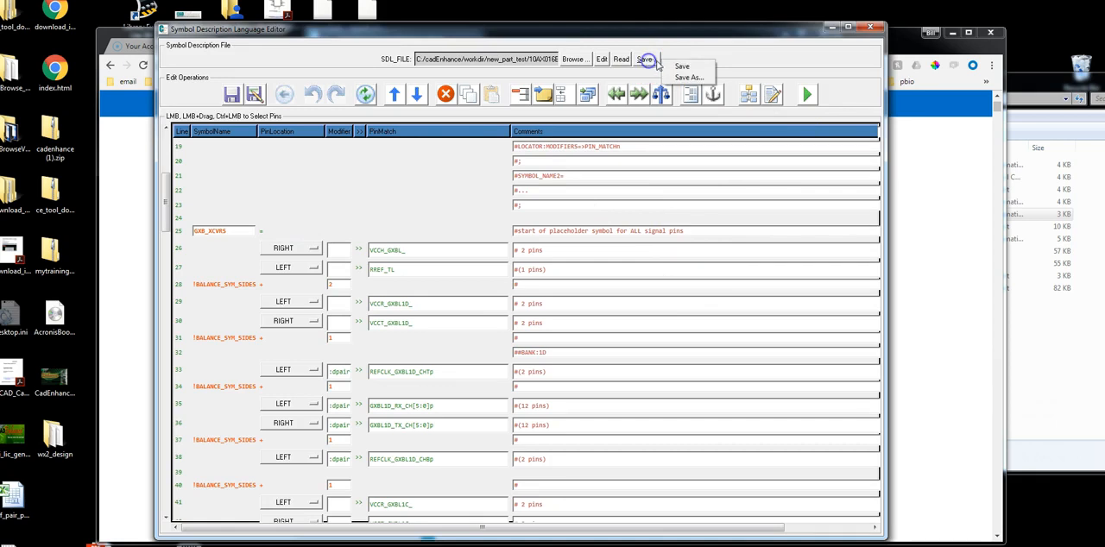
left_click(667, 80)
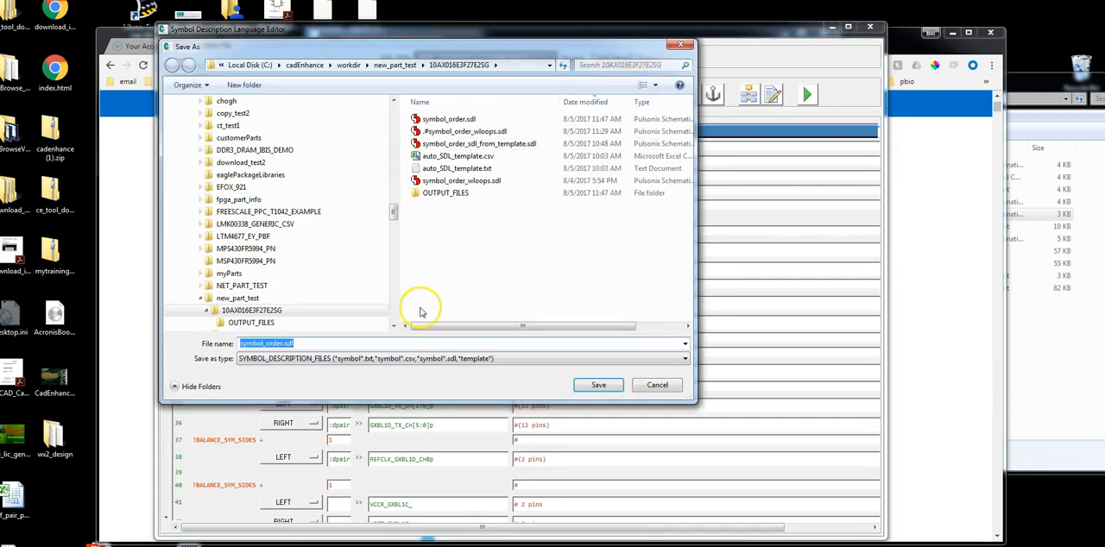
left_click(459, 121)
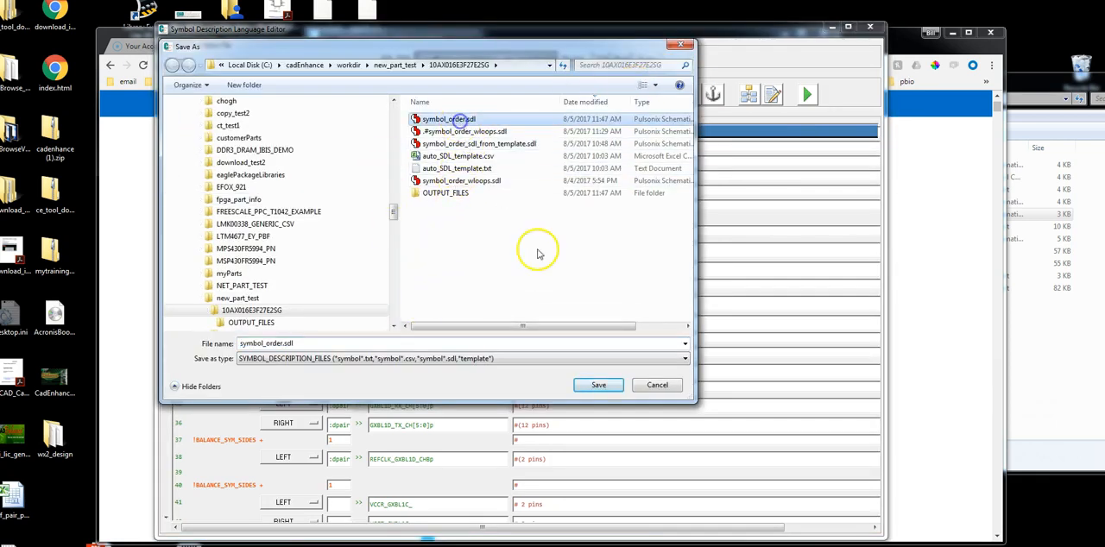
left_click(598, 385)
left_click(584, 303)
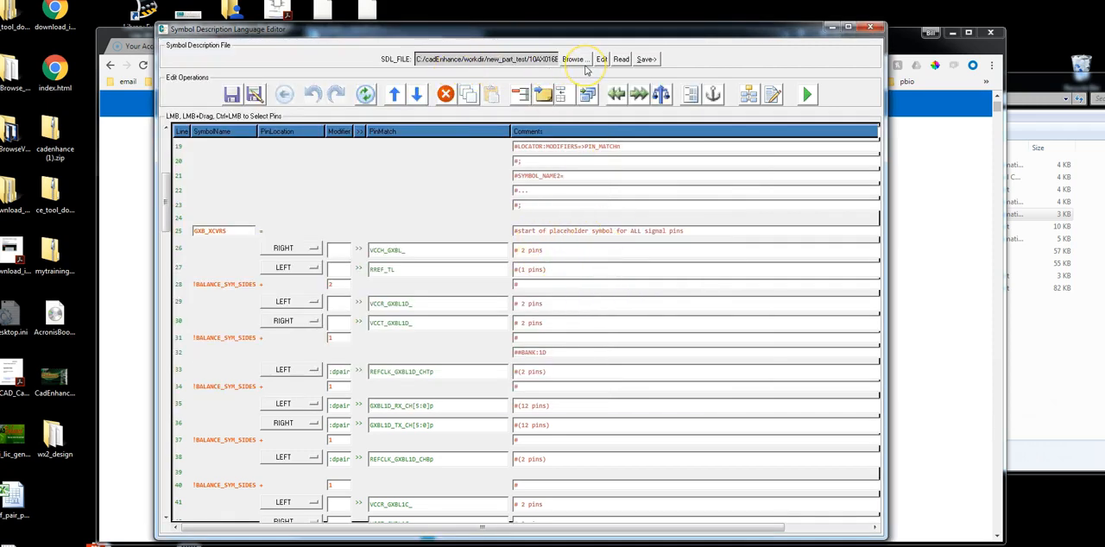
Build the symbols from the SDL editor and review the signals assigned to each schematic section in the status log
left_click(807, 96)
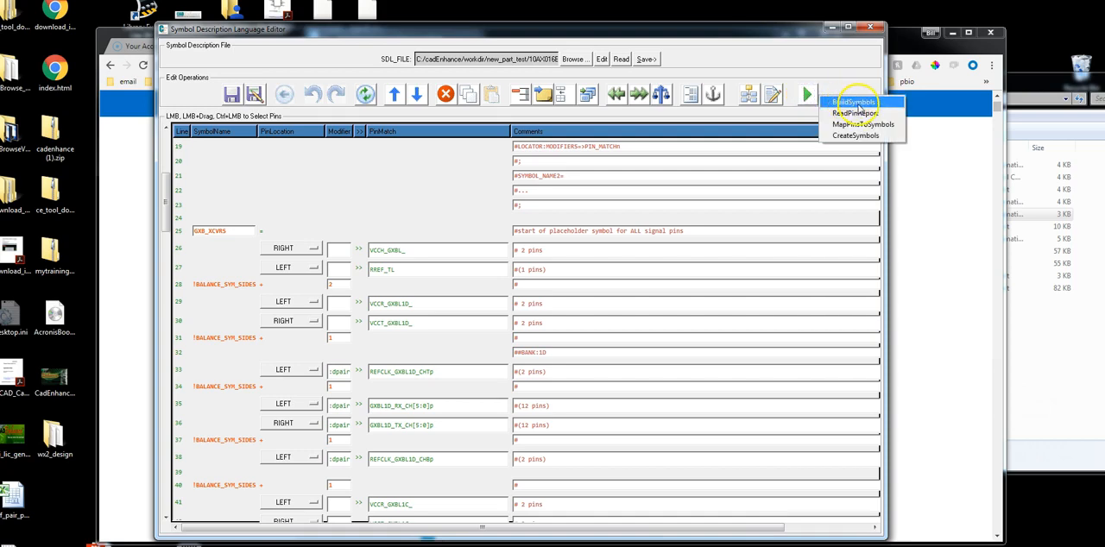
left_click(853, 103)
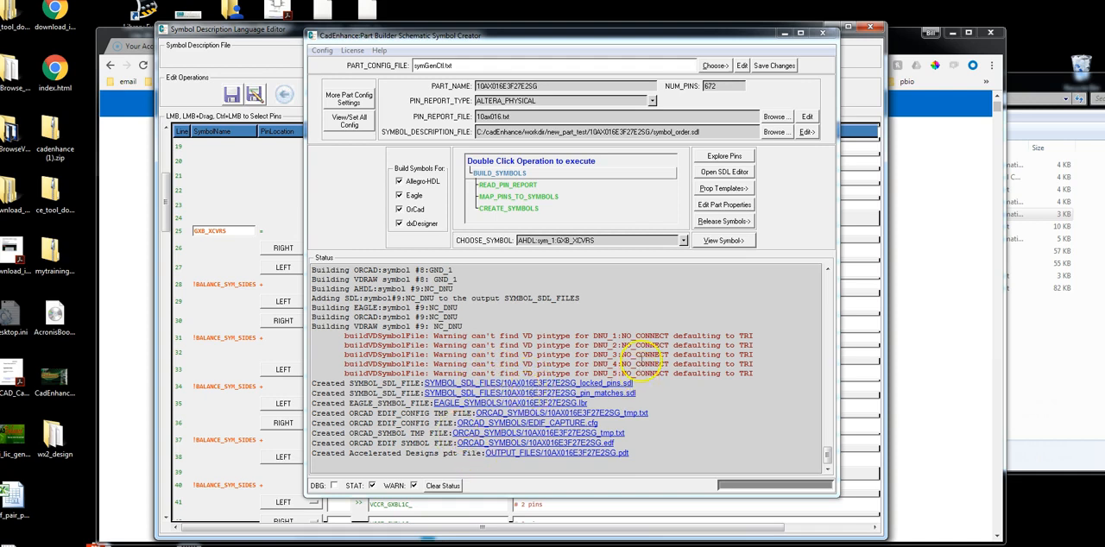
scroll(580, 354, "up", 10)
scroll(509, 327, "up", 10)
left_click_drag(313, 345, 750, 422)
scroll(509, 379, "down", 2)
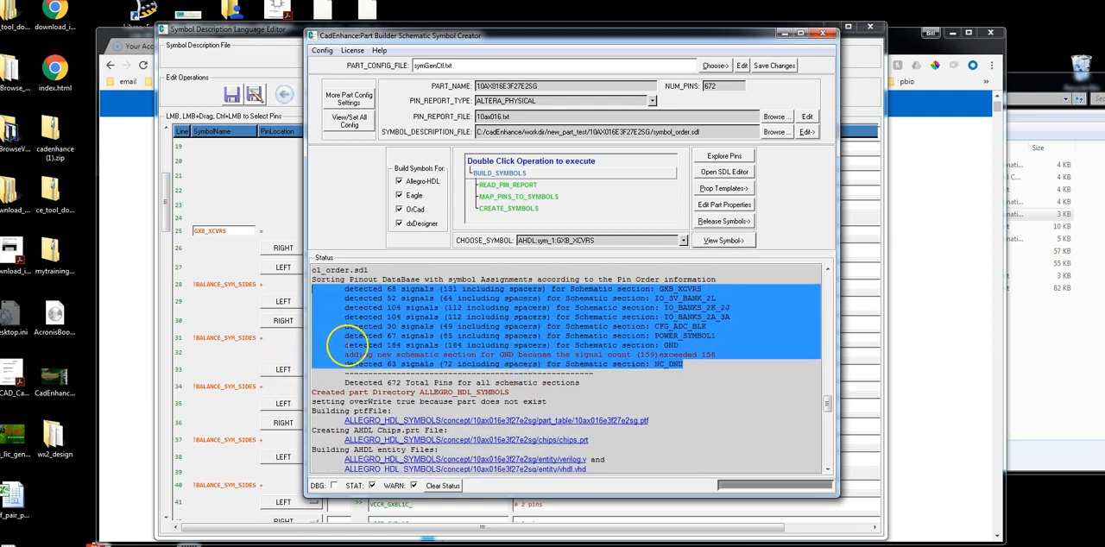
scroll(346, 345, "down", 6)
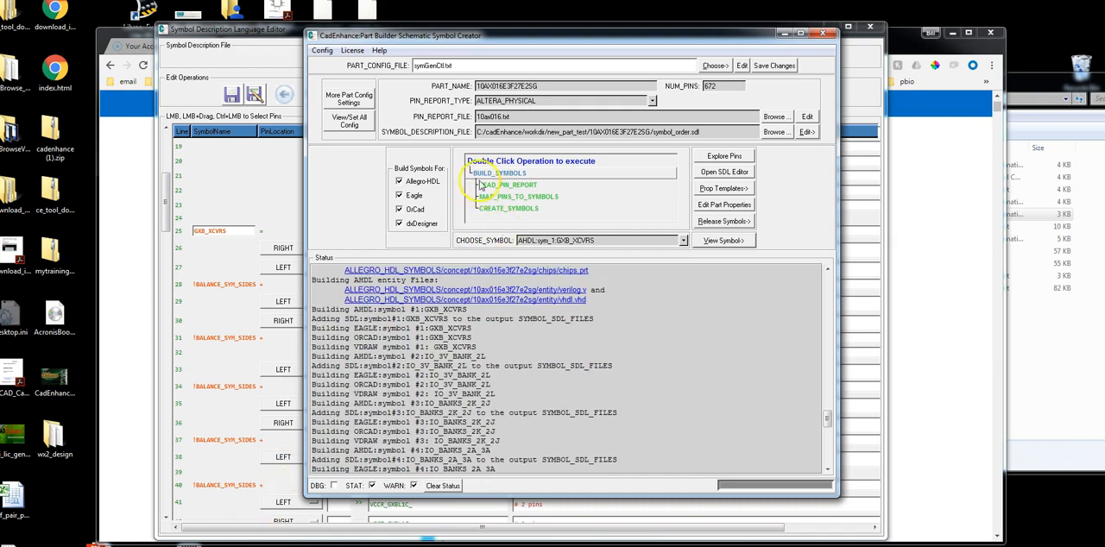
View the dxDesigner symbols, going through them up to the configuration and ADC block symbol, and close the viewer
left_click(726, 242)
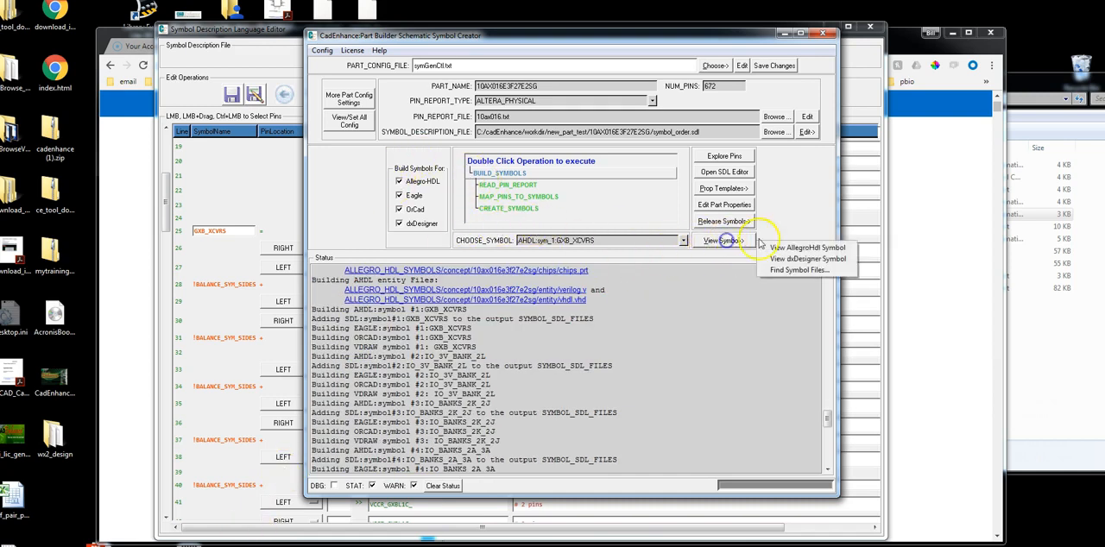
left_click(803, 259)
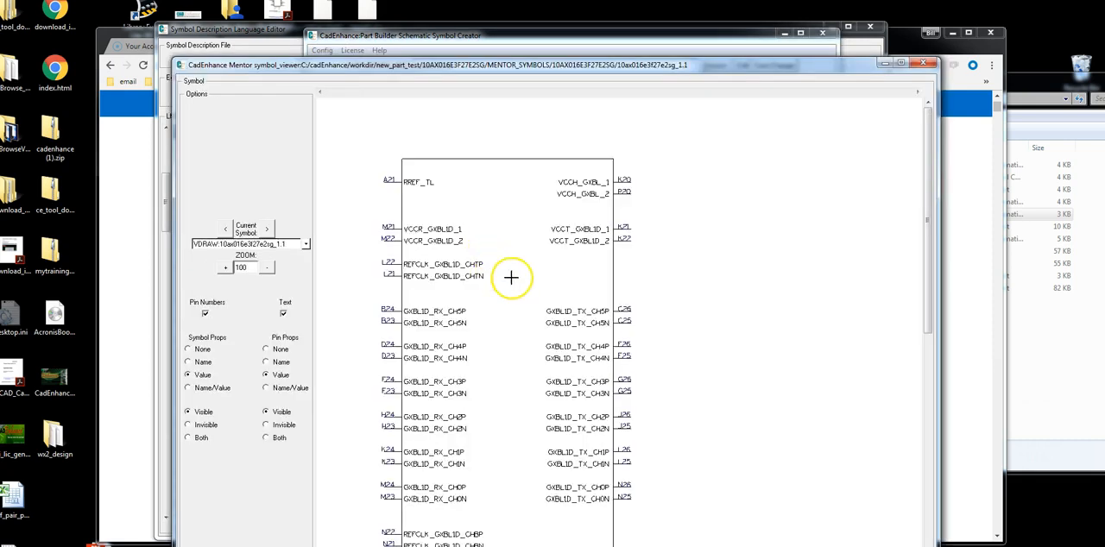
left_click(266, 229)
left_click(265, 229)
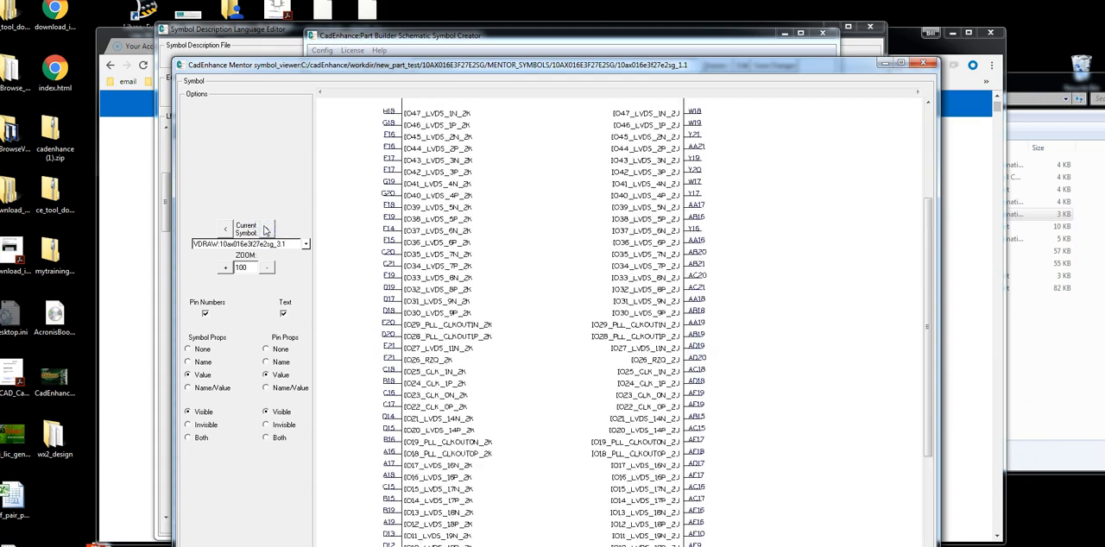
left_click(266, 229)
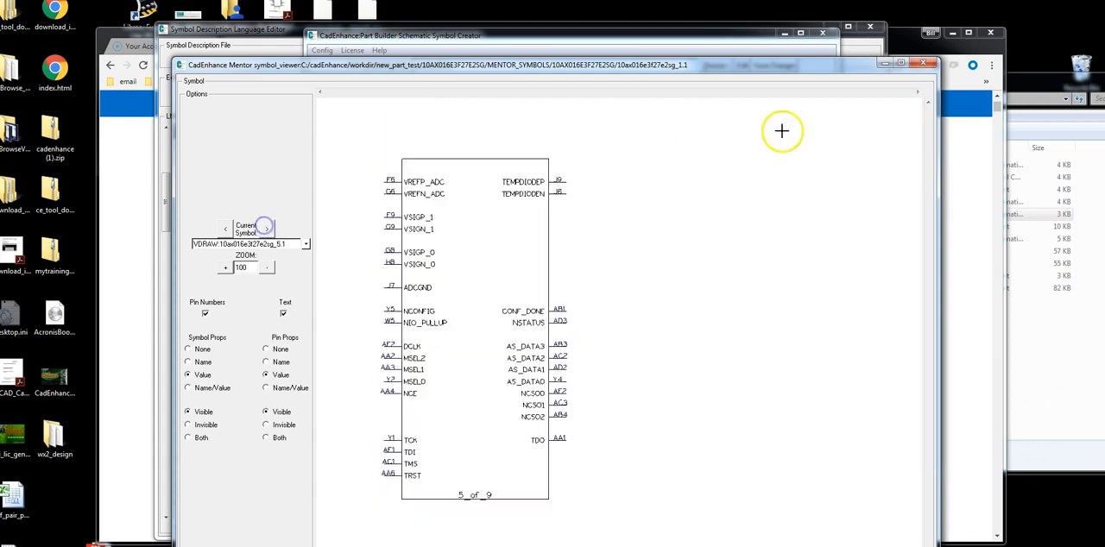
left_click(924, 65)
View the Allegro HDL symbols GXB_XCVRS, IO_3V_BANK_2L and IO_BANKS_2K_2J in the symbol viewer
left_click(723, 240)
left_click(803, 248)
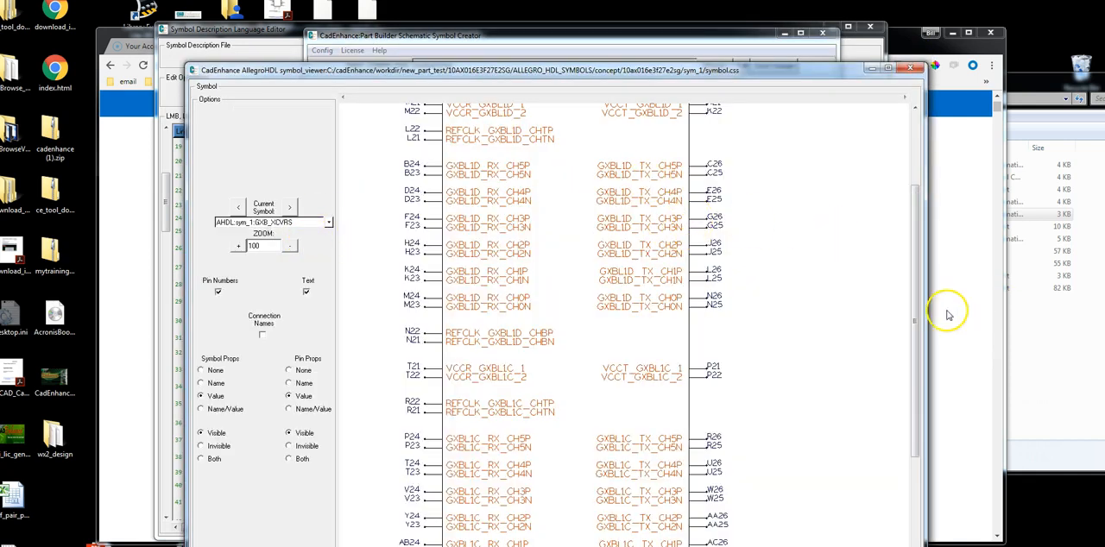
left_click_drag(914, 321, 925, 236)
left_click(290, 208)
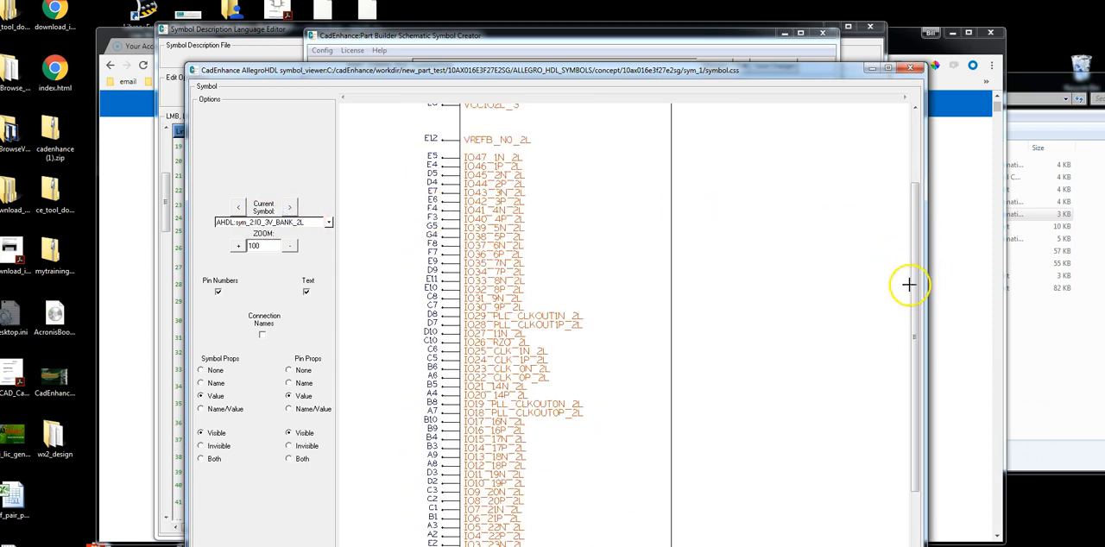
scroll(912, 284, "up", 3)
left_click(293, 208)
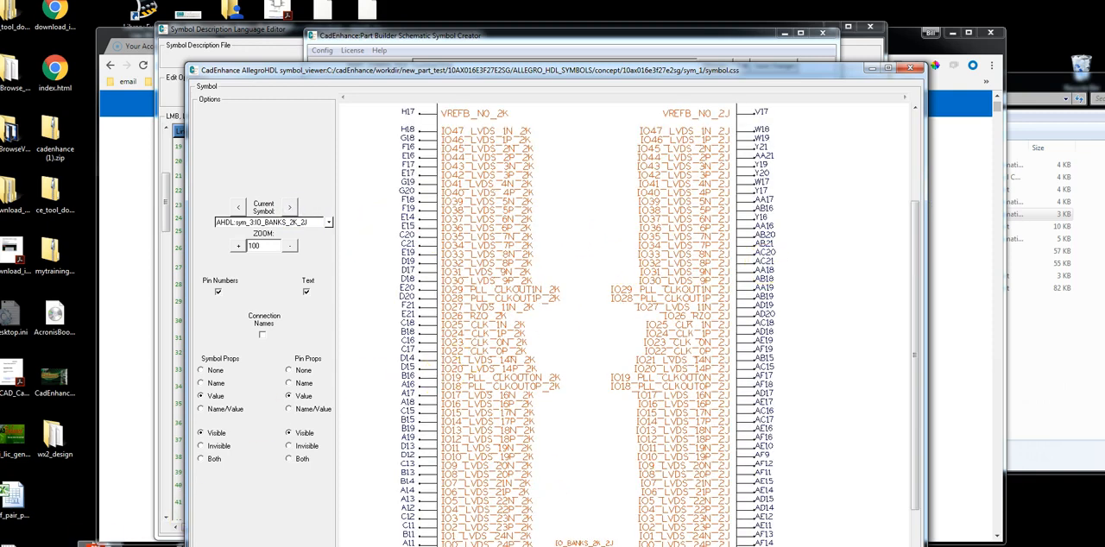